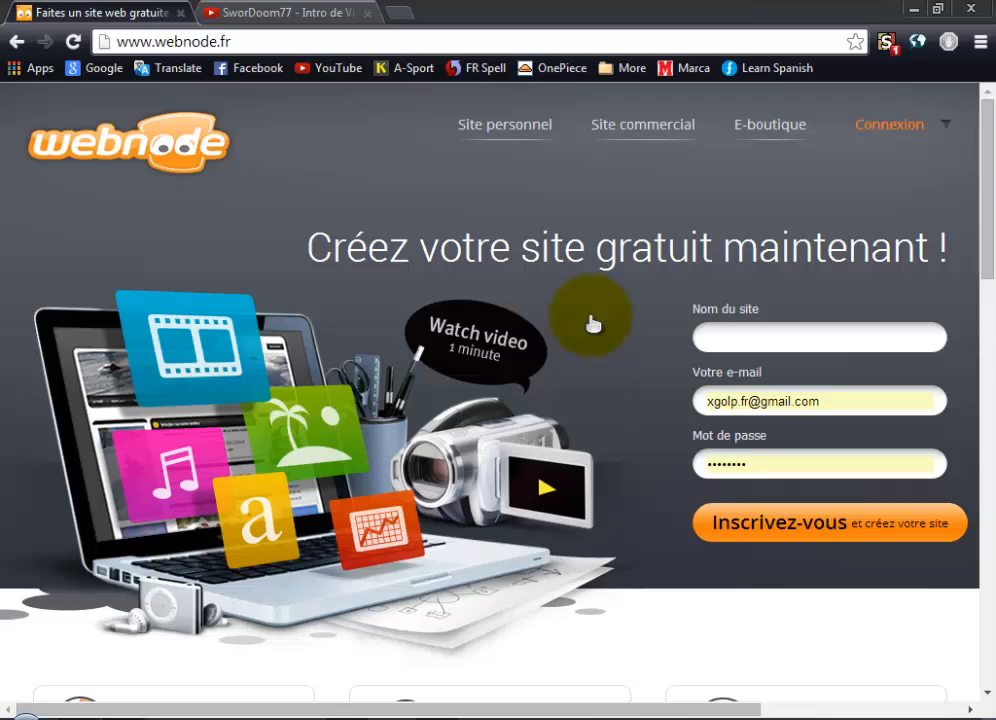
- Log in to the Webnode account with the prefilled e-mail and password
left_click(300, 13)
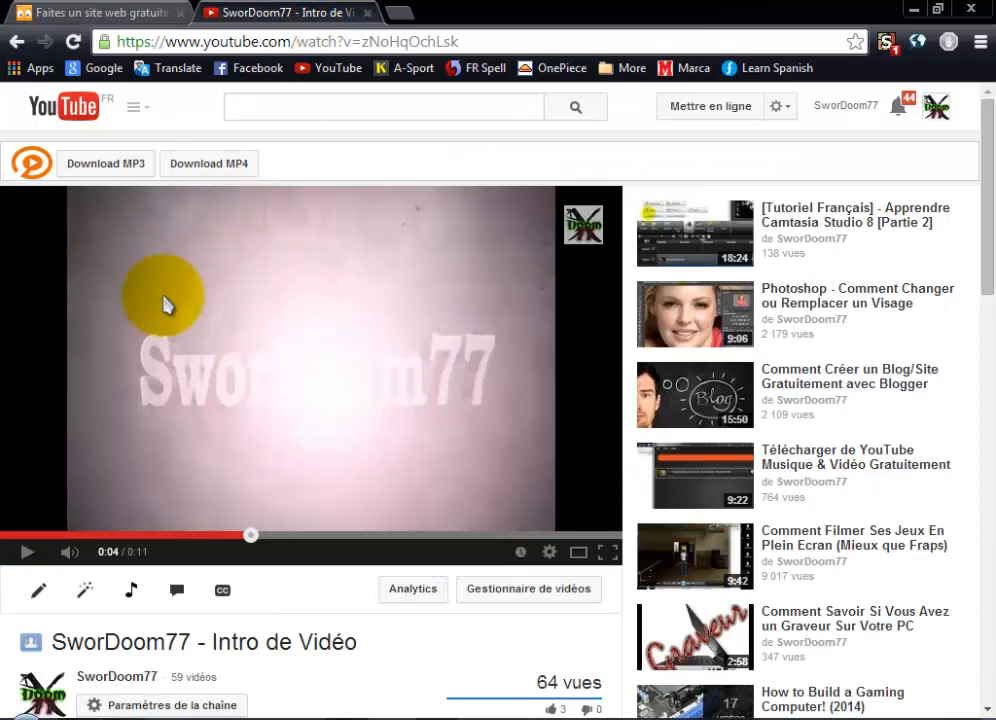
left_click(85, 13)
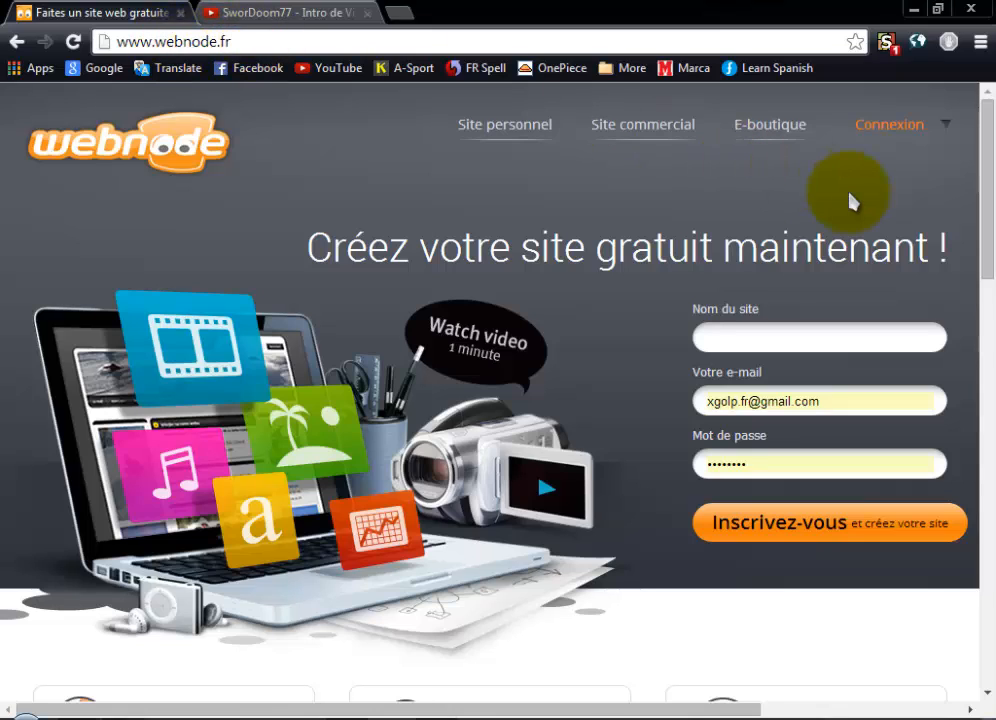
left_click(887, 134)
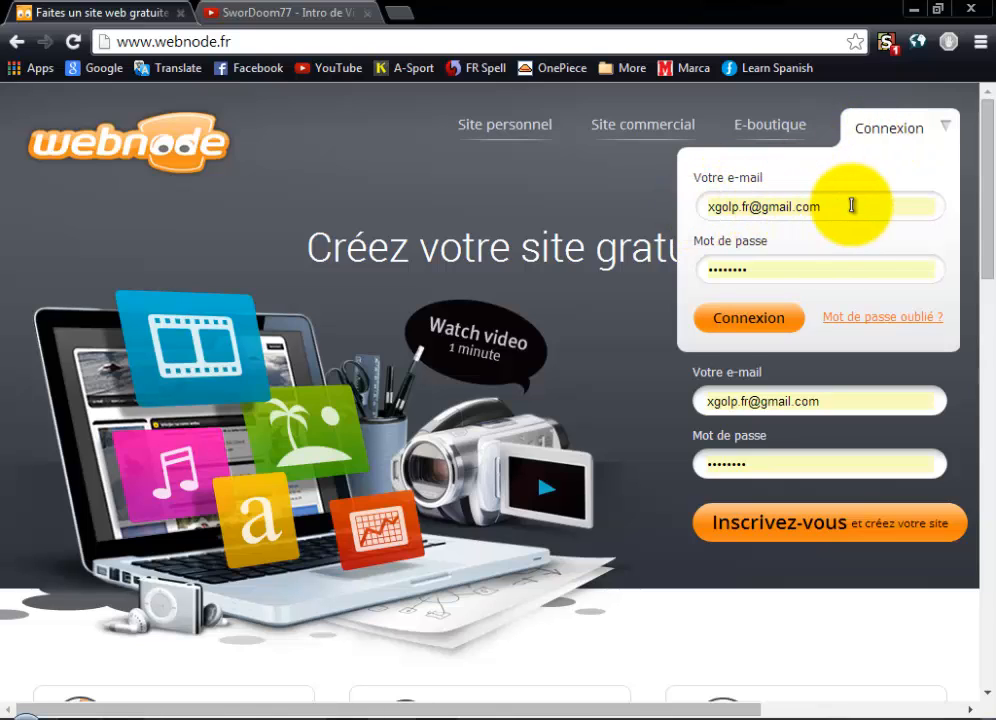
left_click(751, 322)
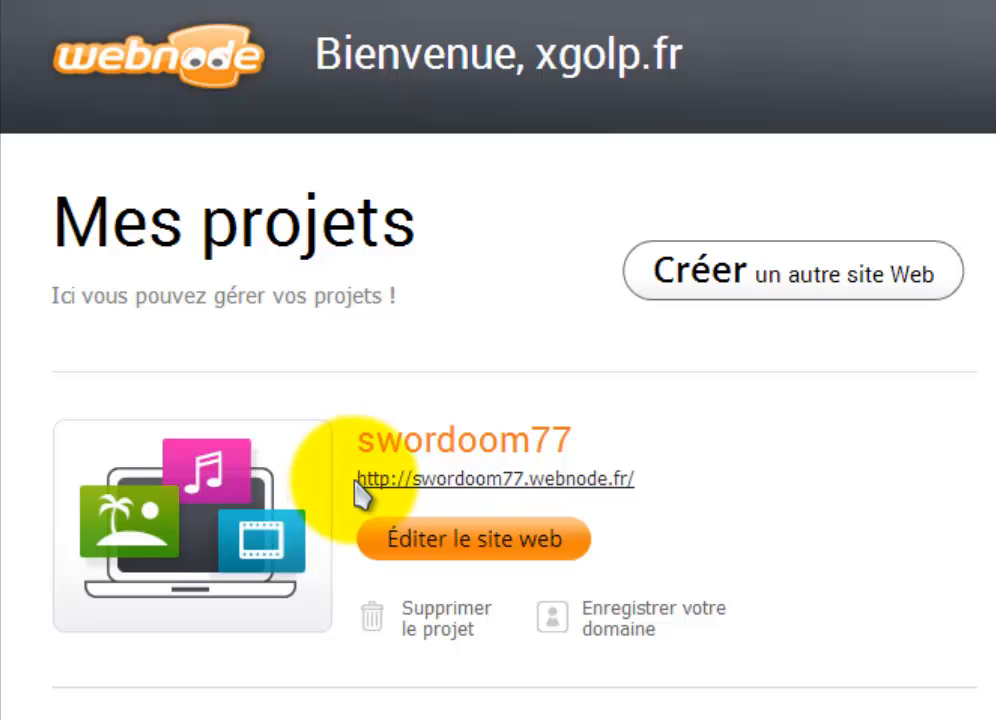
- Copy the swordoom77 project's web address and load the published site in a new browser tab
left_click_drag(357, 485, 695, 480)
left_click(695, 480)
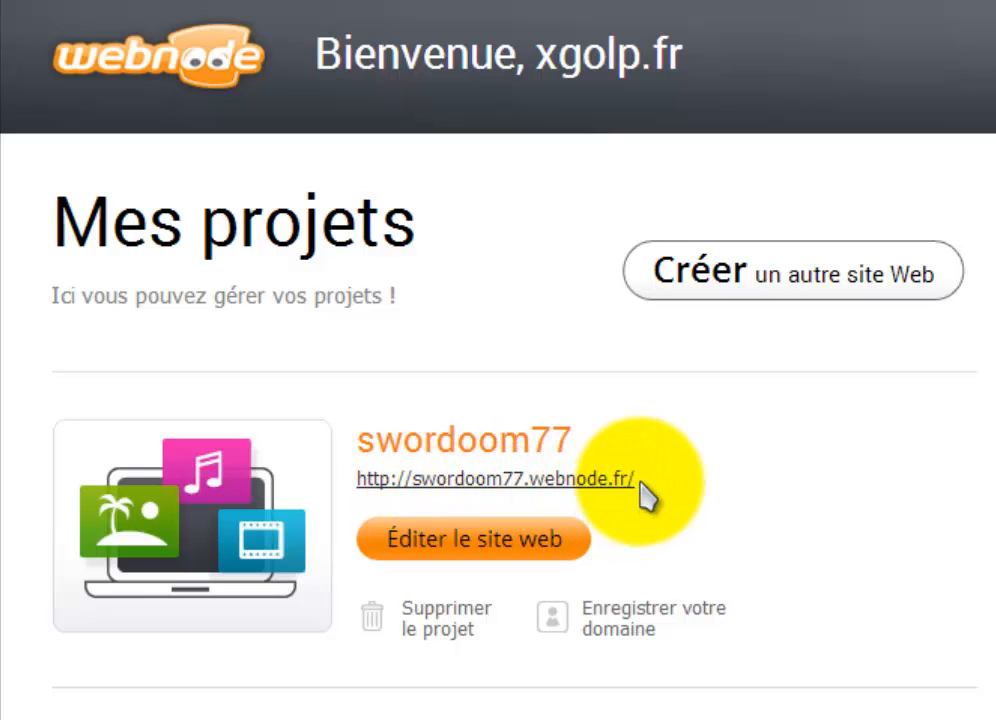
left_click_drag(640, 482, 363, 490)
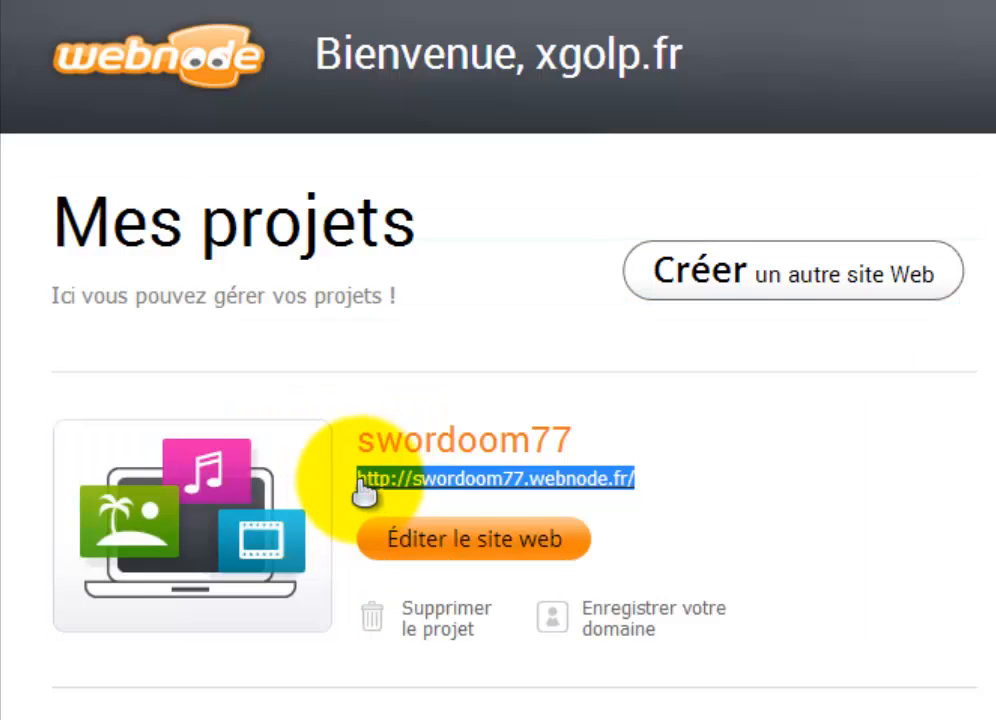
key("ctrl+c")
key("ctrl+t")
key("ctrl+v")
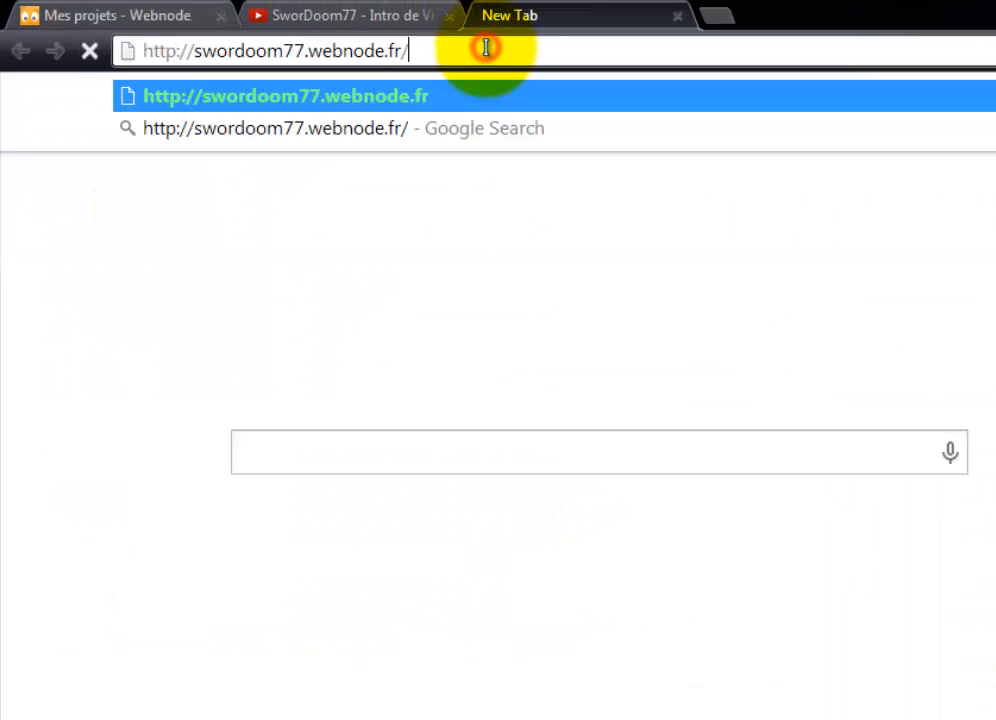
key("Return")
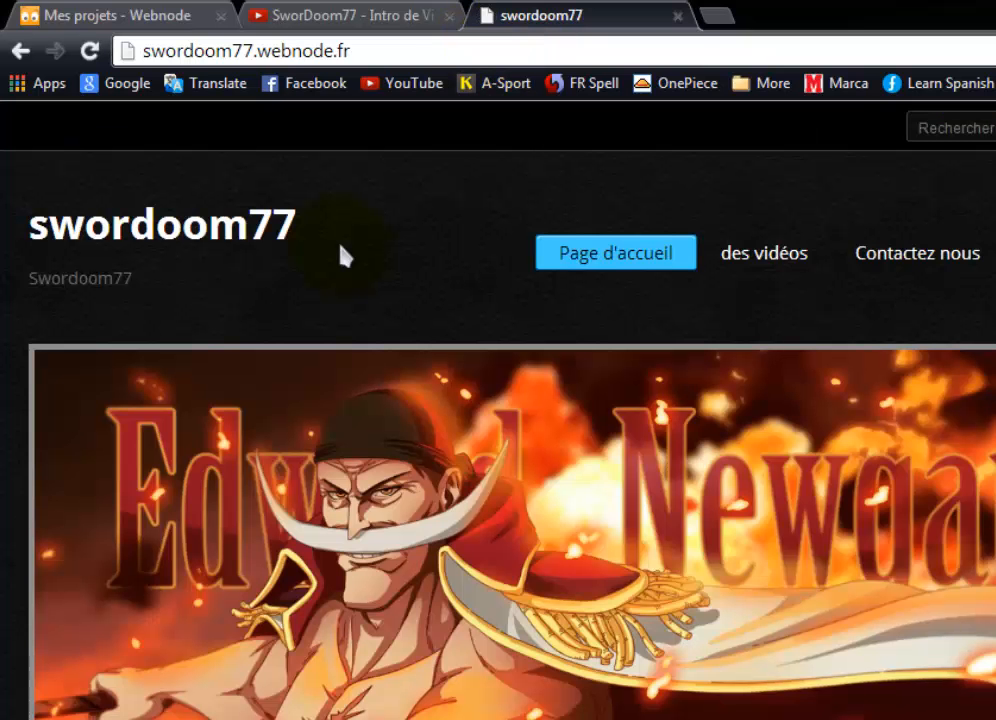
- Look through the published swordoom77 home page and its address, and close its tab to return to the project list
scroll(398, 193, "down", 7)
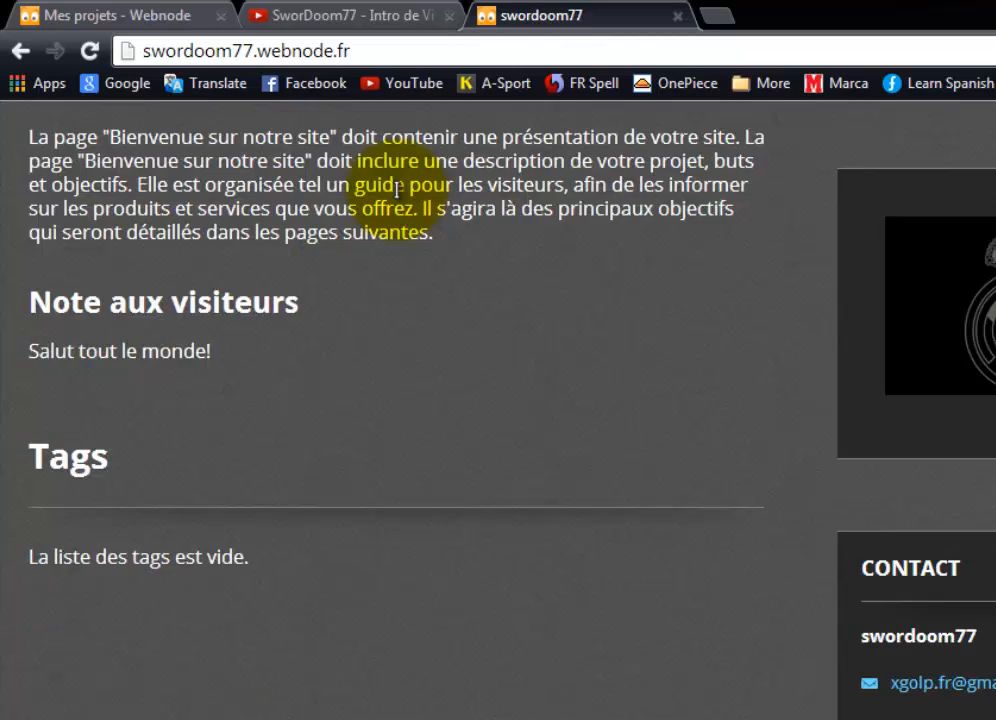
scroll(398, 193, "up", 5)
scroll(398, 200, "up", 3)
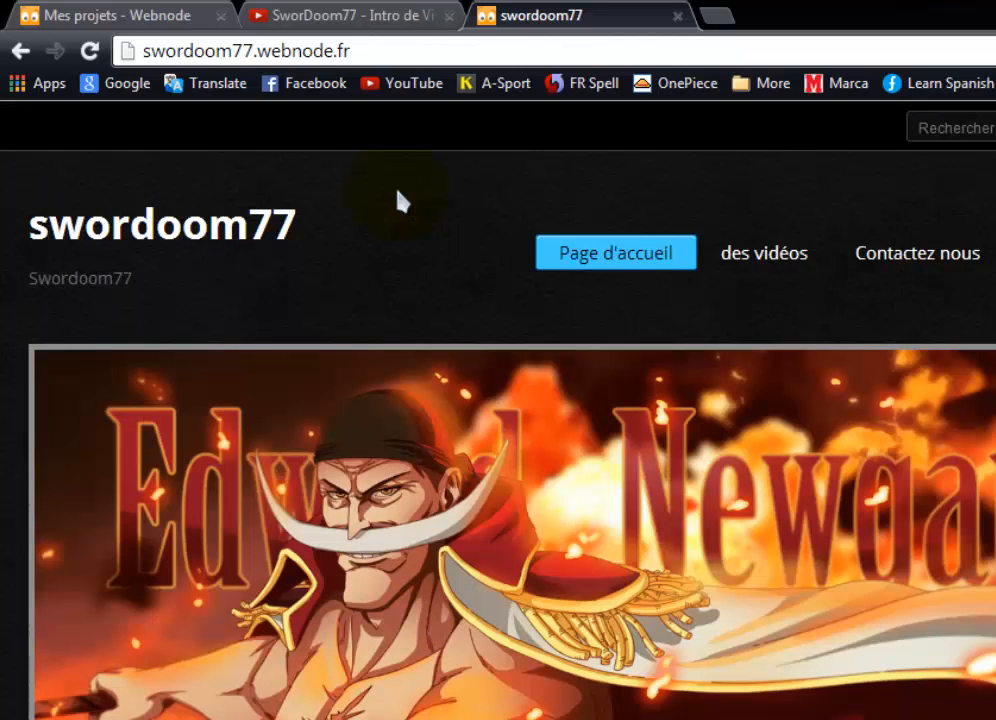
left_click(407, 51)
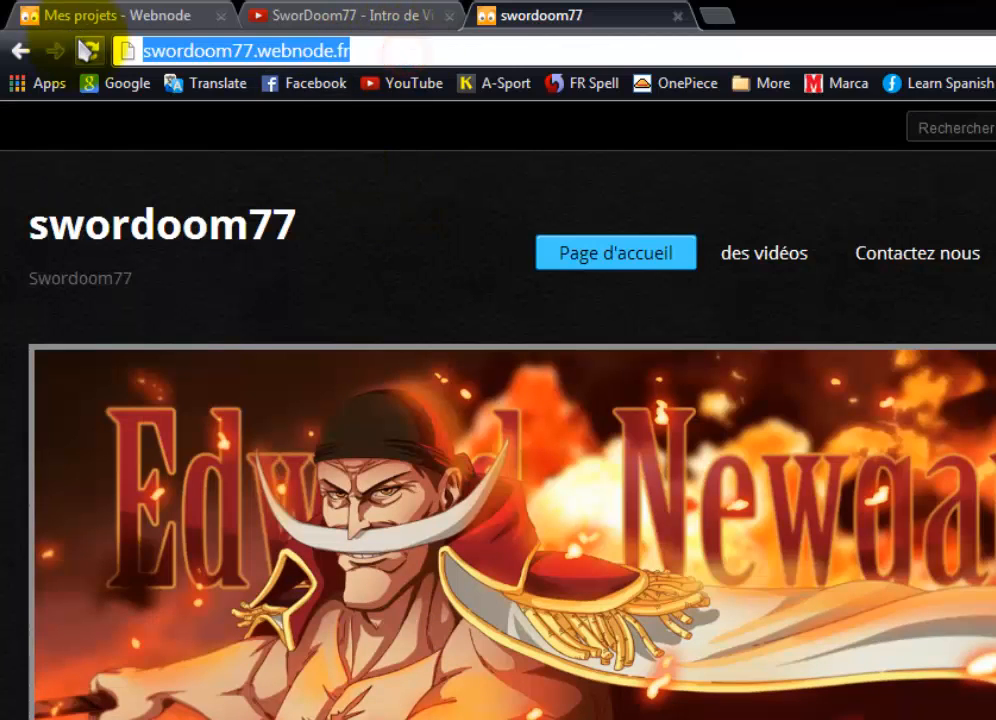
left_click(411, 50)
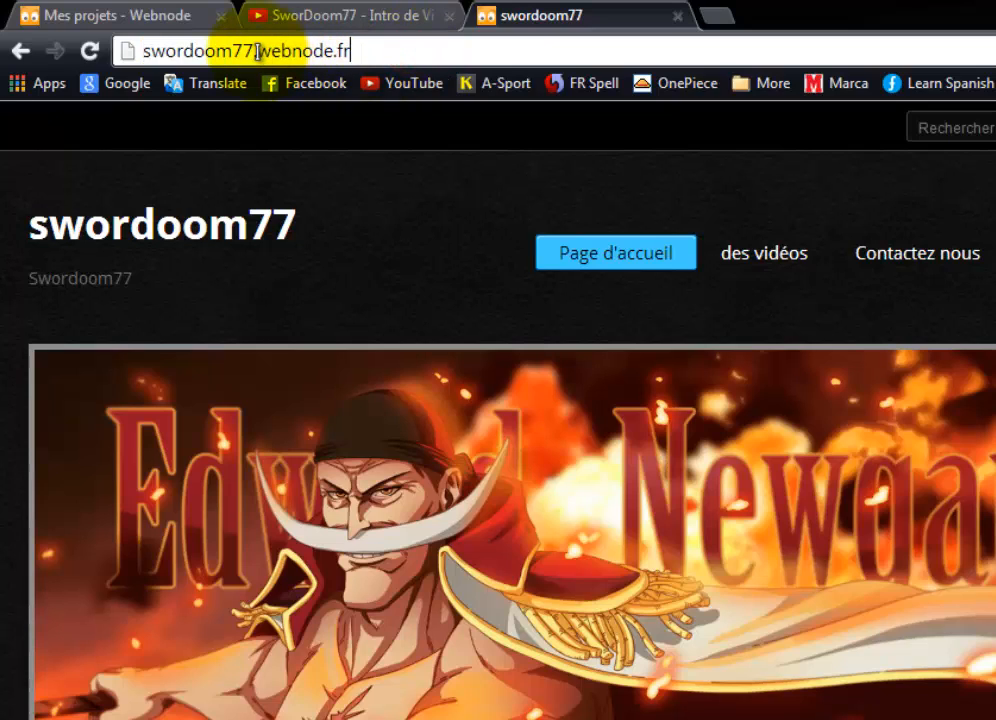
left_click(677, 16)
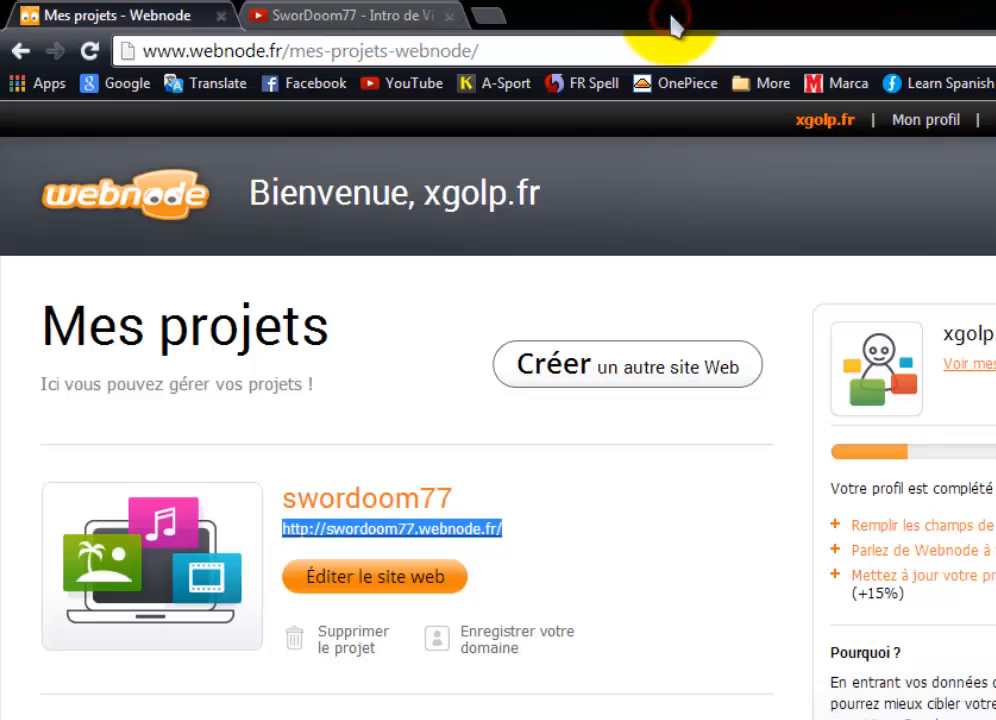
left_click(574, 529)
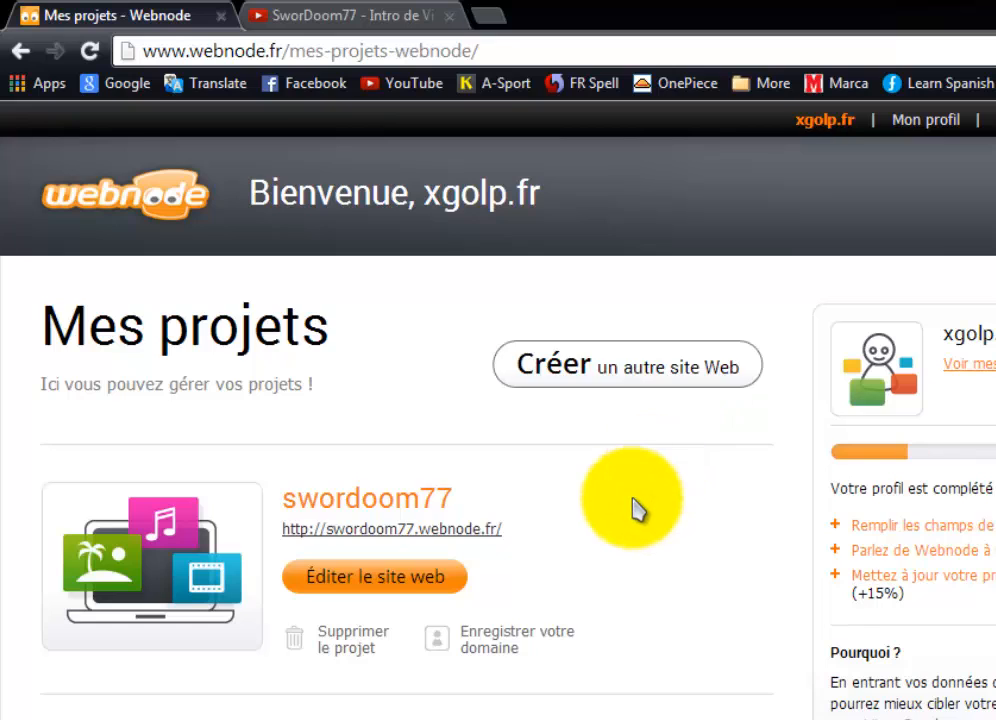
- Open the administration page of the swordoom77 project from the project list
scroll(634, 511, "down", 2)
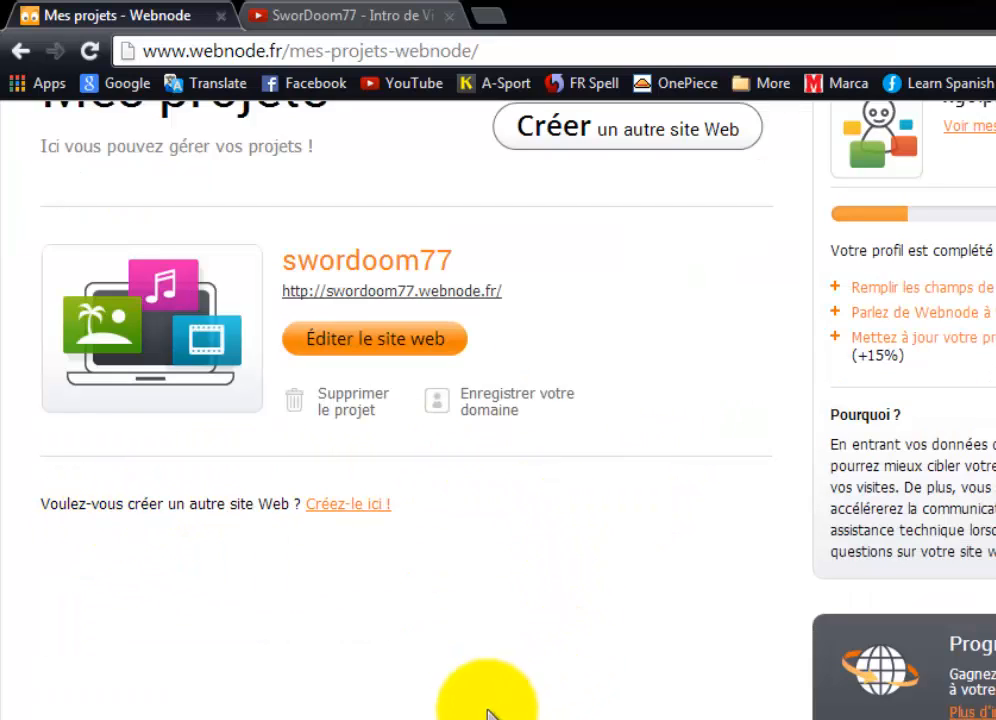
scroll(611, 545, "up", 2)
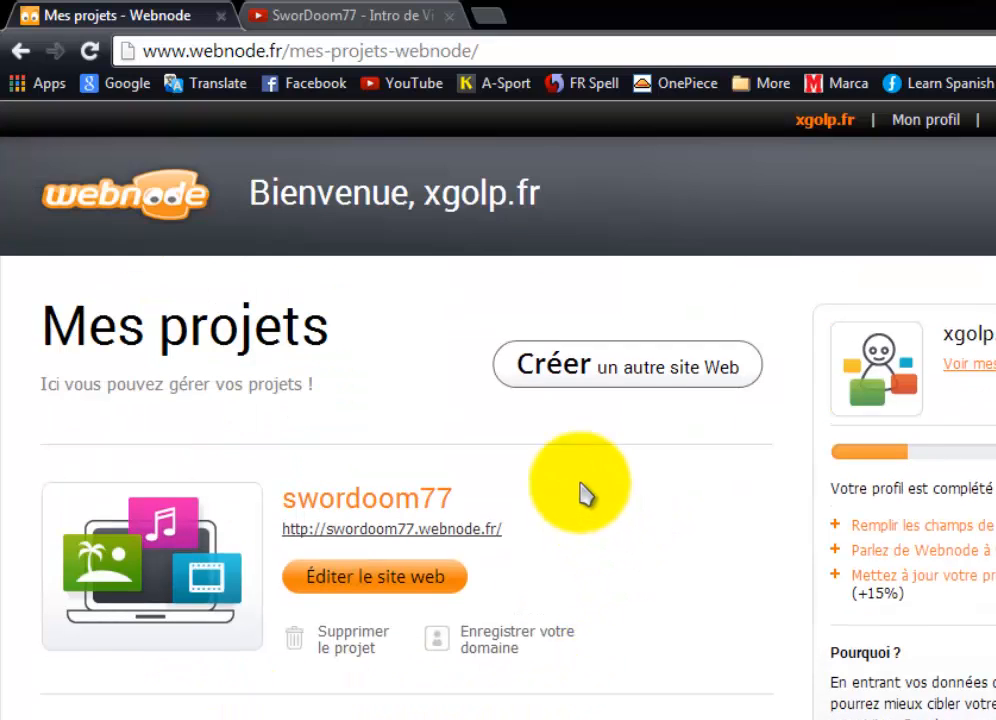
scroll(590, 466, "down", 2)
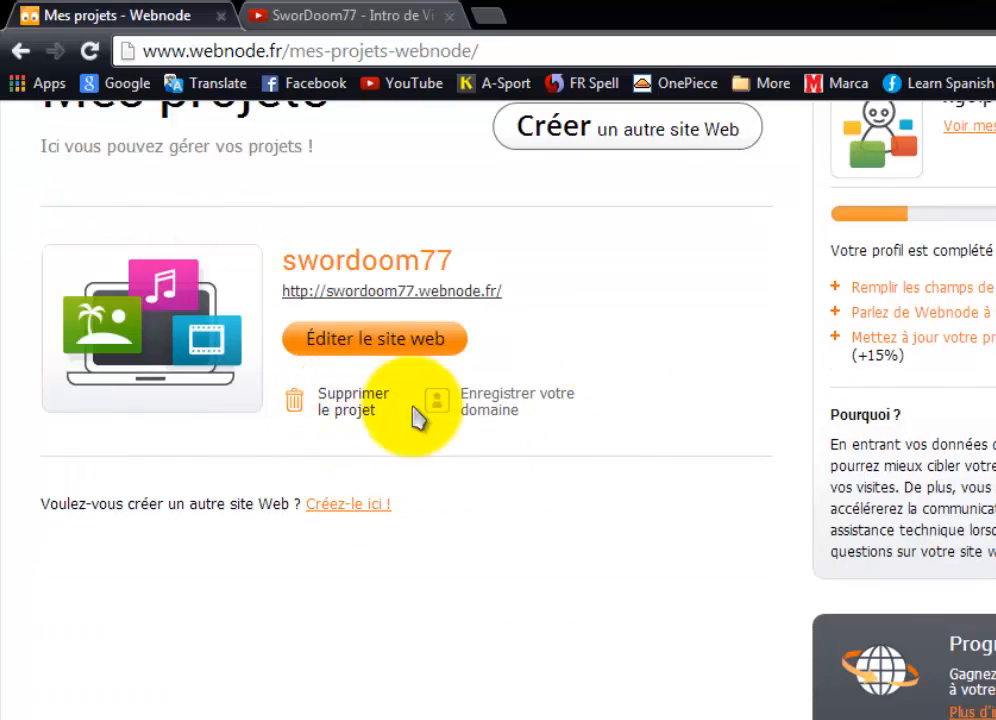
scroll(450, 425, "up", 1)
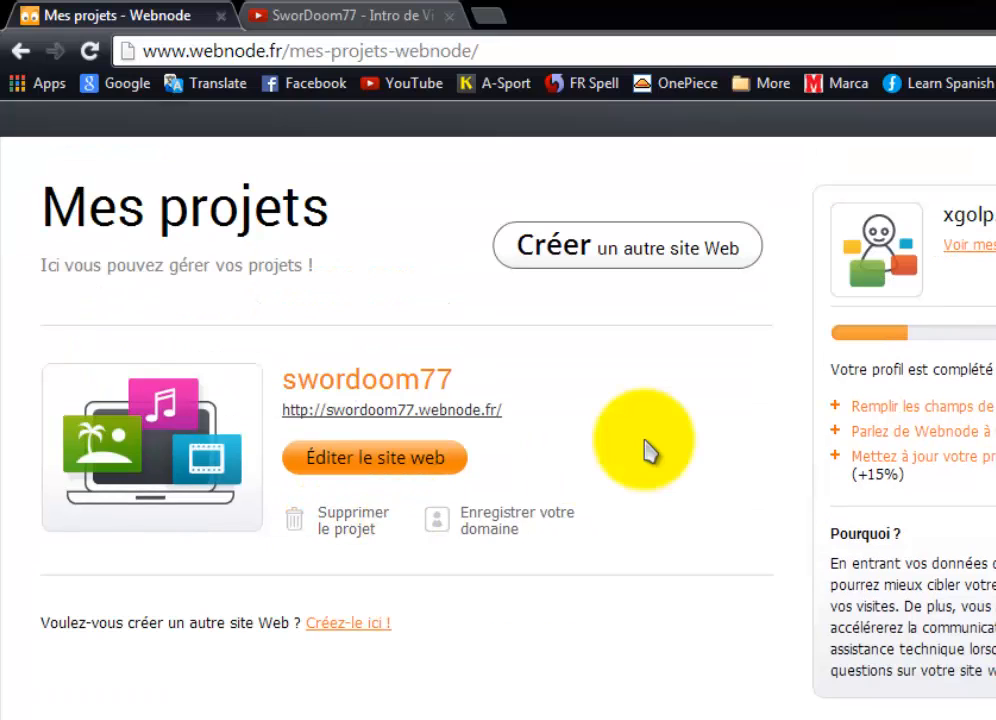
scroll(645, 450, "up", 1)
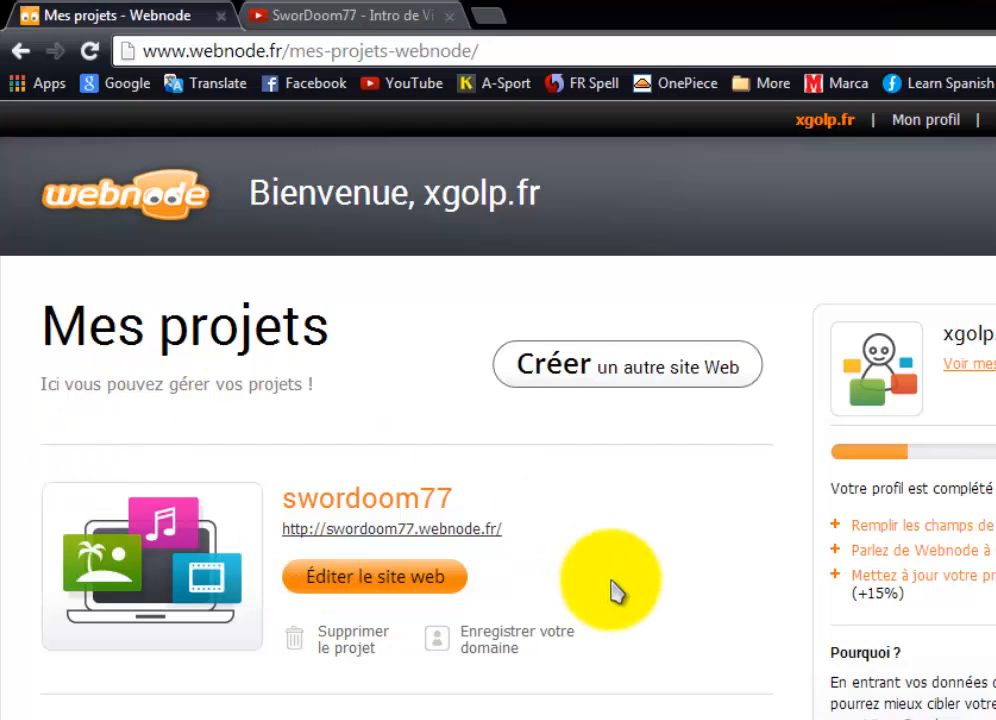
scroll(672, 660, "down", 4)
scroll(569, 525, "up", 2)
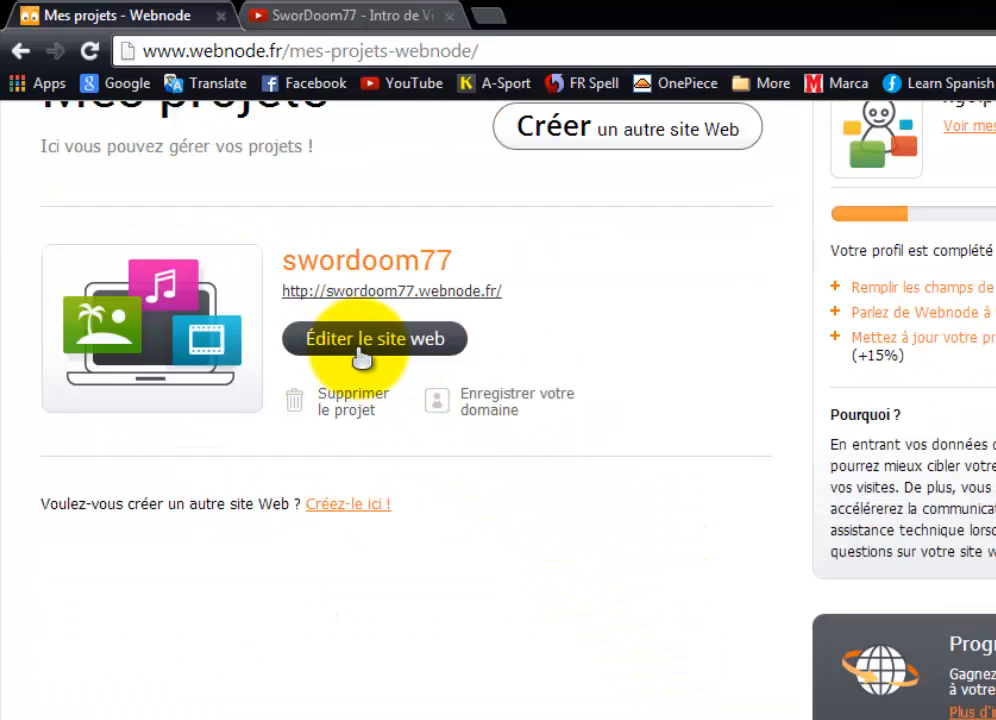
left_click(410, 351)
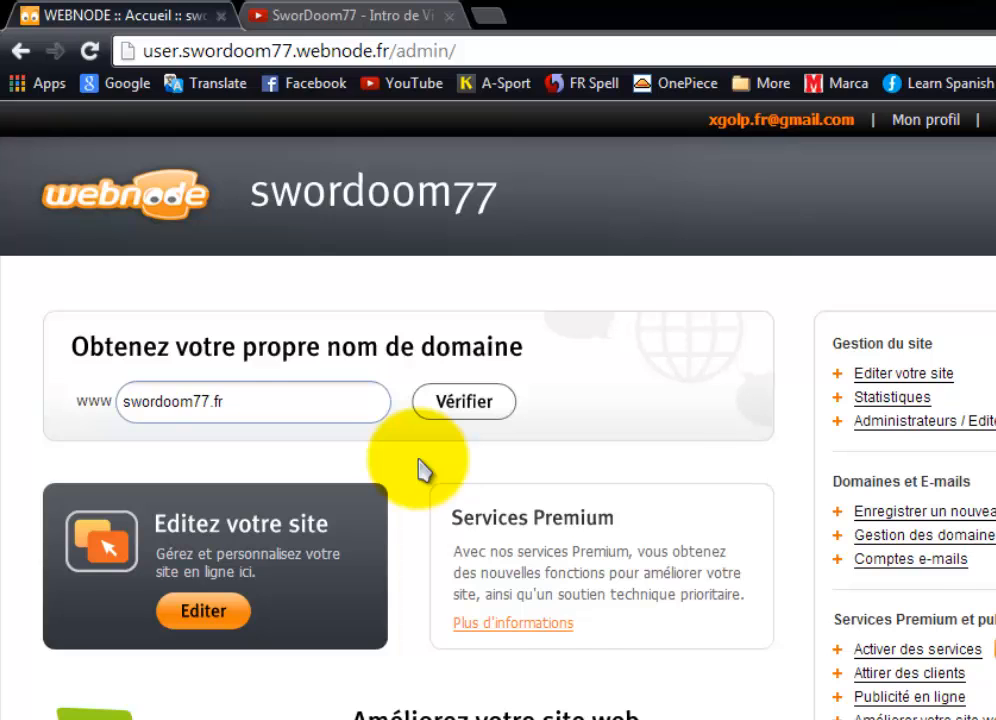
- Open the swordoom77 site in the Webnode site editor, leaving the suggested domain name unverified
scroll(420, 468, "down", 2)
left_click_drag(322, 284, 100, 280)
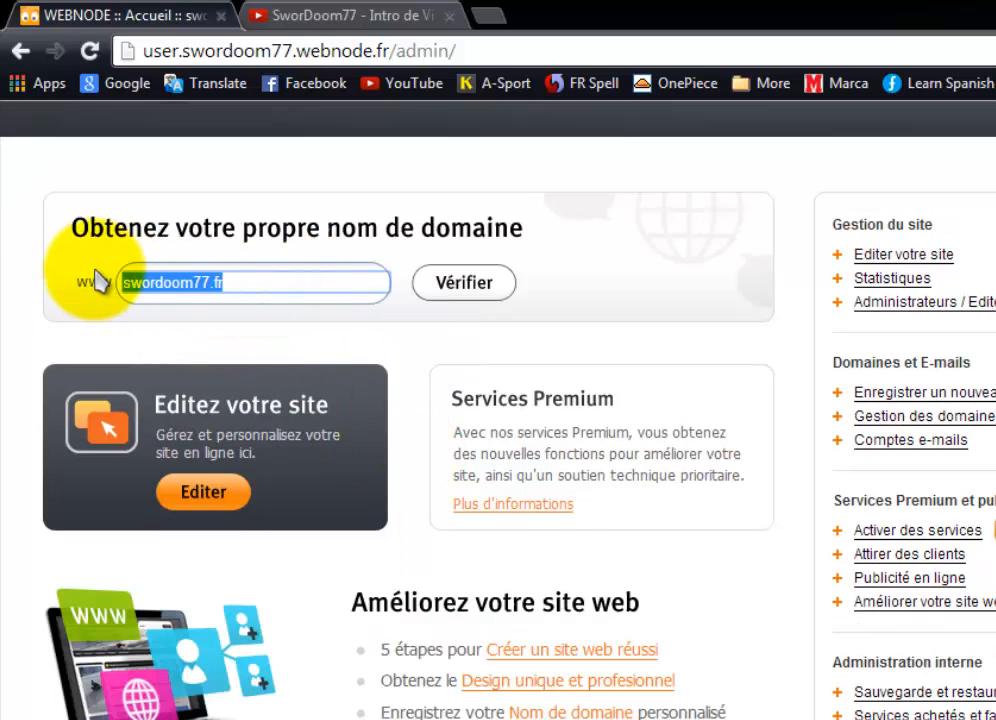
left_click(306, 314)
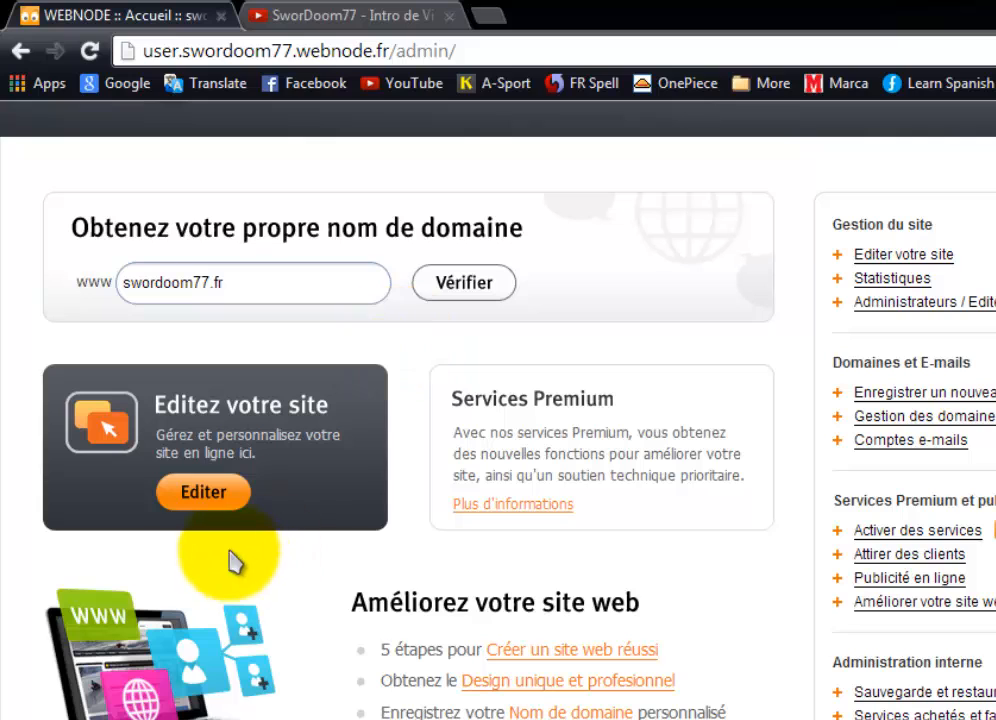
left_click(204, 500)
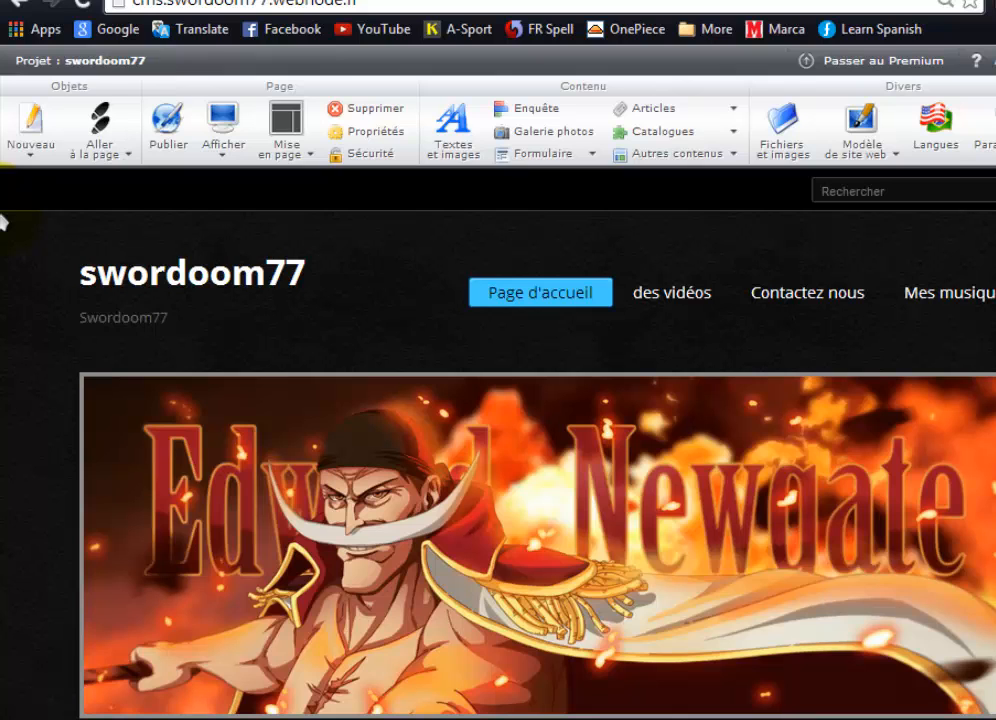
- Examine the home page's header image, text blocks, tags and contact sections in the site editor
scroll(3, 388, "down", 3)
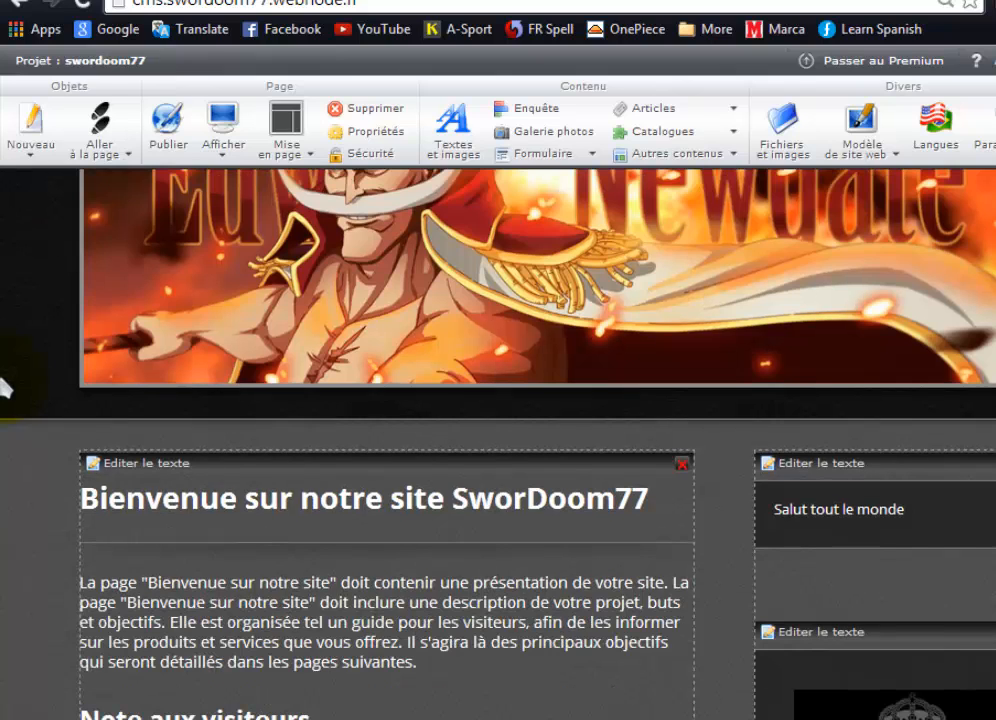
scroll(60, 456, "down", 3)
scroll(417, 361, "down", 3)
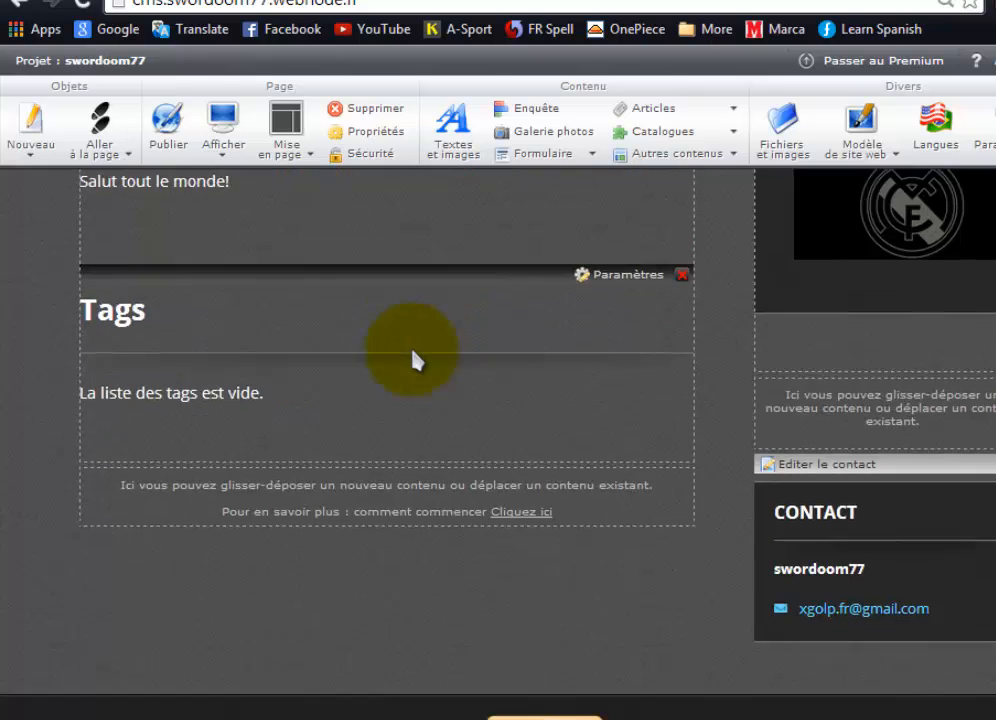
scroll(417, 361, "up", 10)
scroll(637, 605, "down", 1)
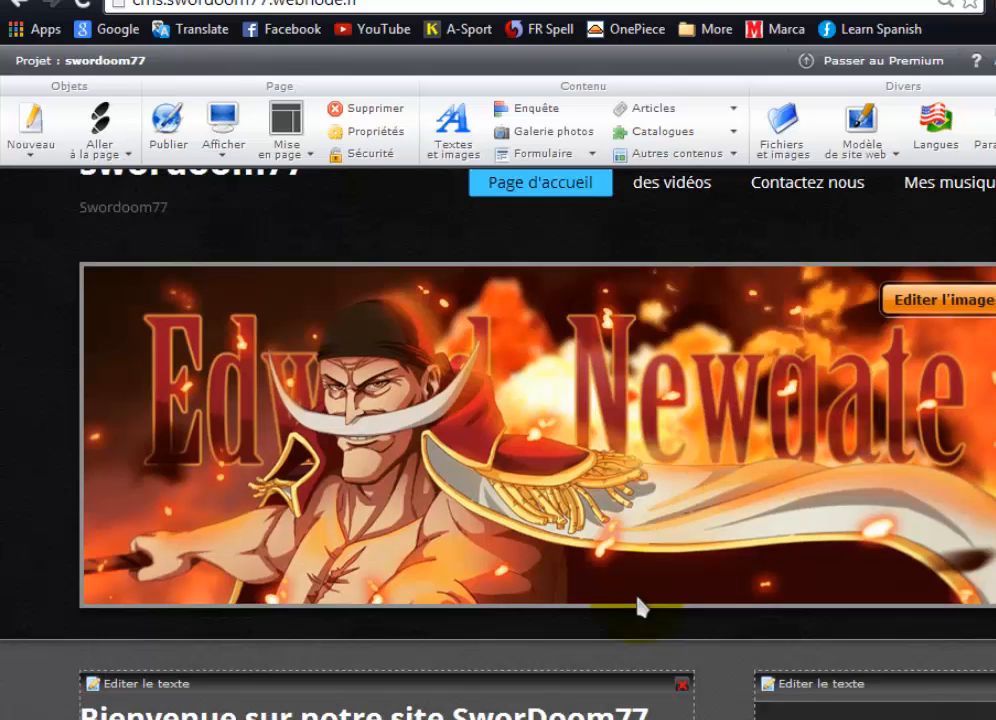
mouse_move(665, 389)
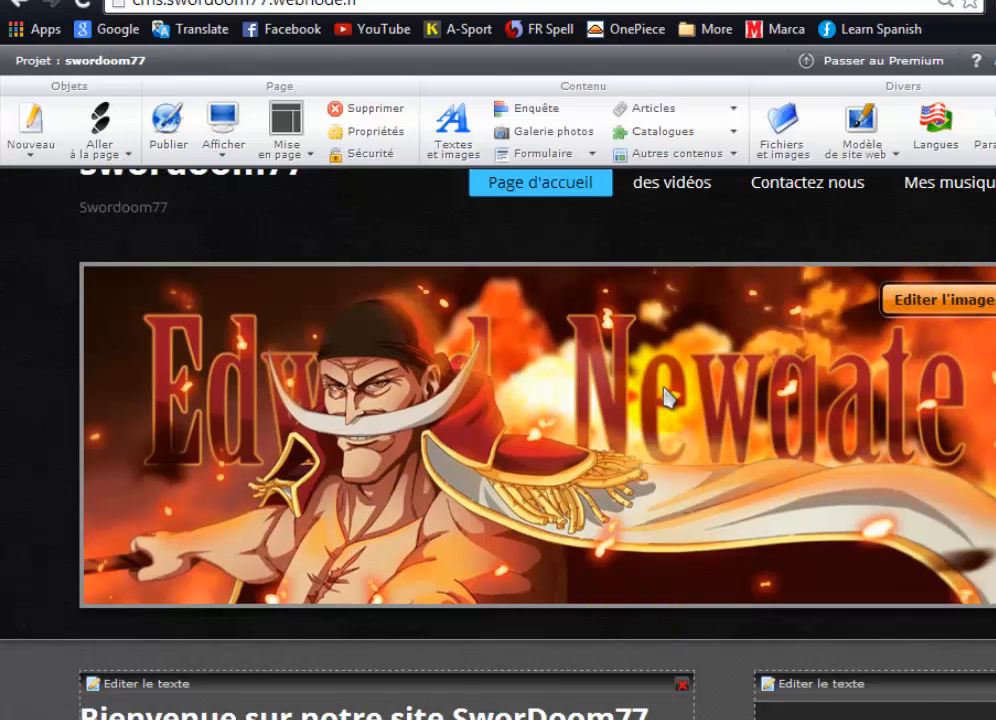
scroll(665, 392, "down", 4)
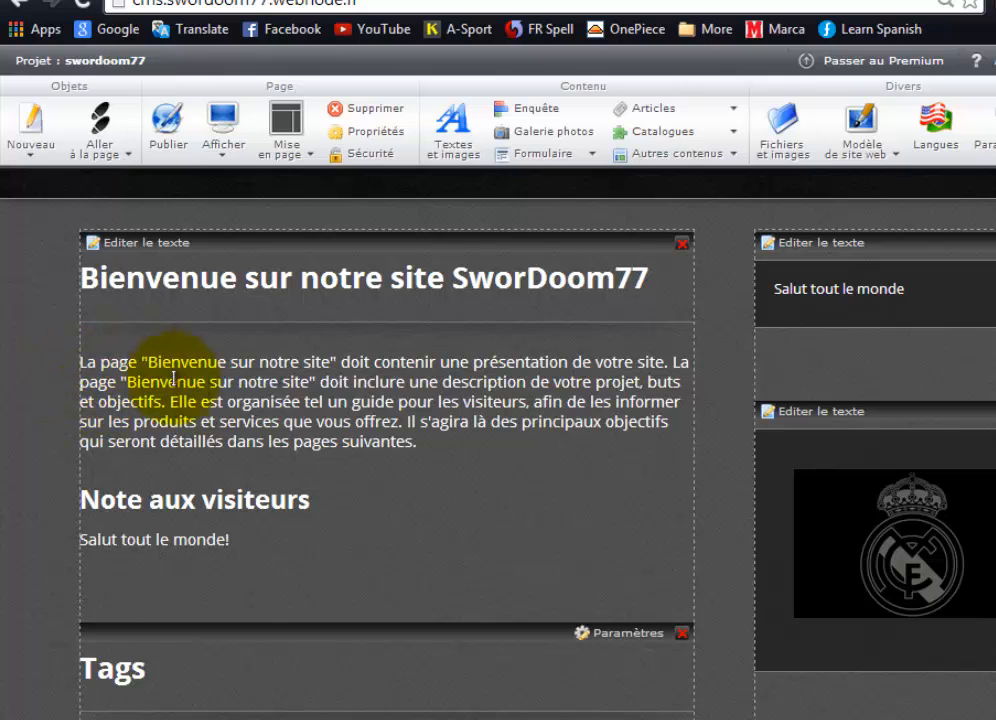
left_click(143, 250)
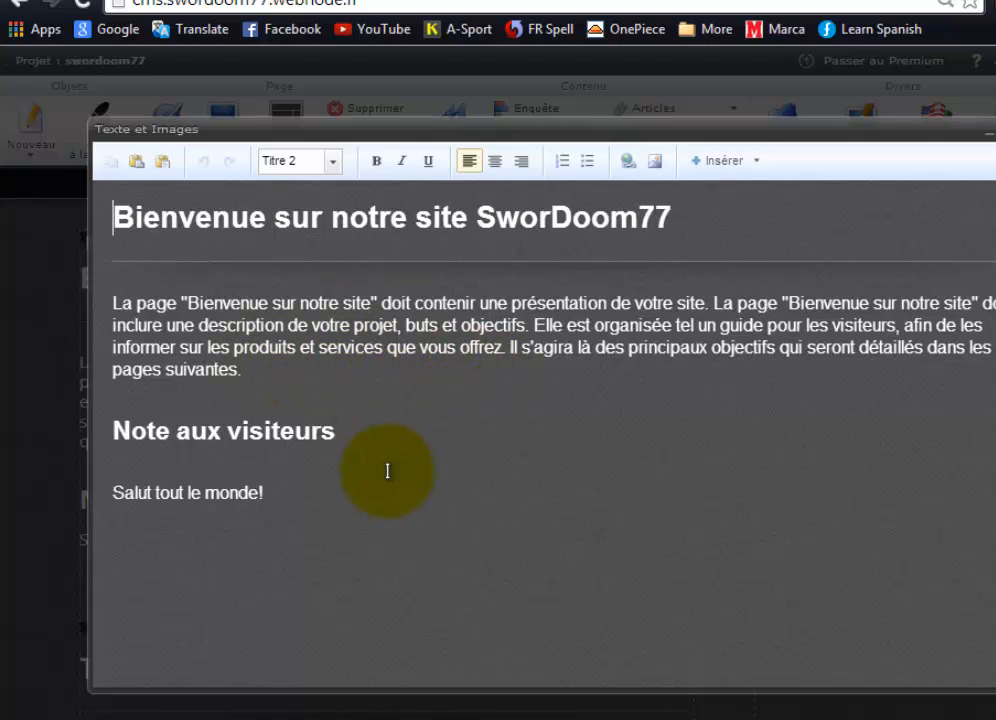
left_click(338, 495)
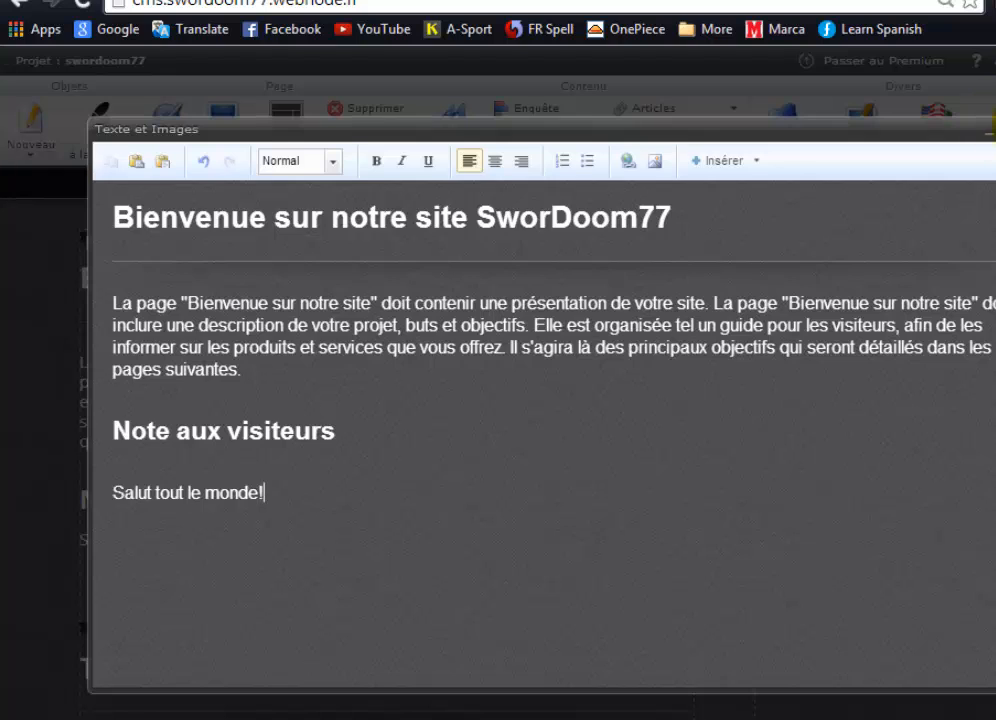
left_click(995, 130)
- Return from the YouTube intro video to the site editor and open the home page's welcome text block for editing
scroll(280, 405, "down", 3)
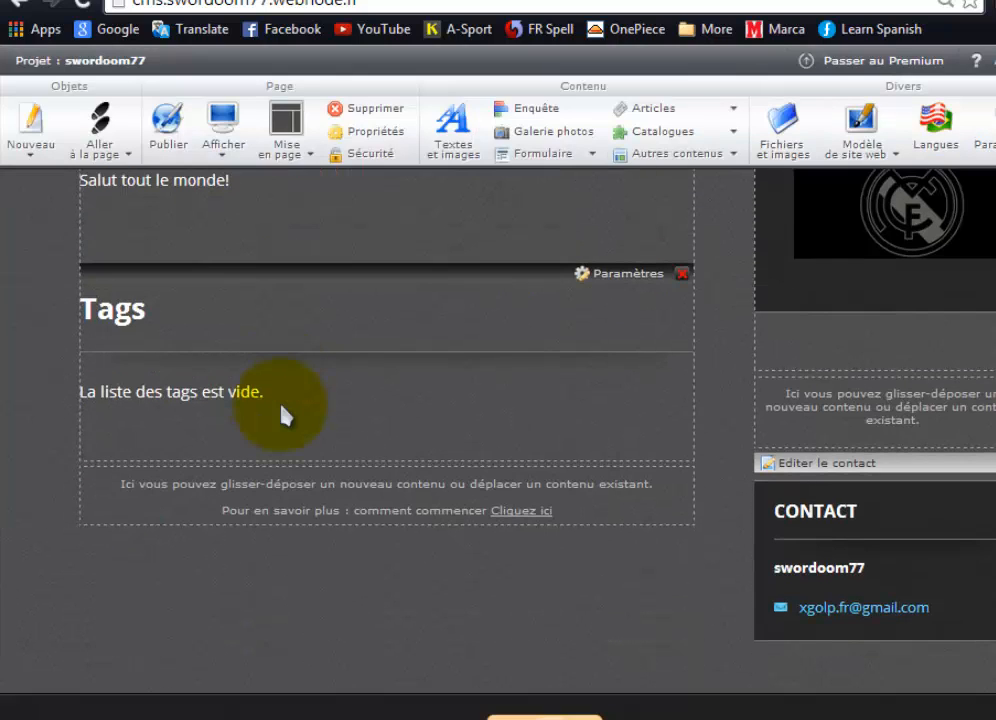
scroll(282, 412, "up", 8)
scroll(282, 412, "down", 5)
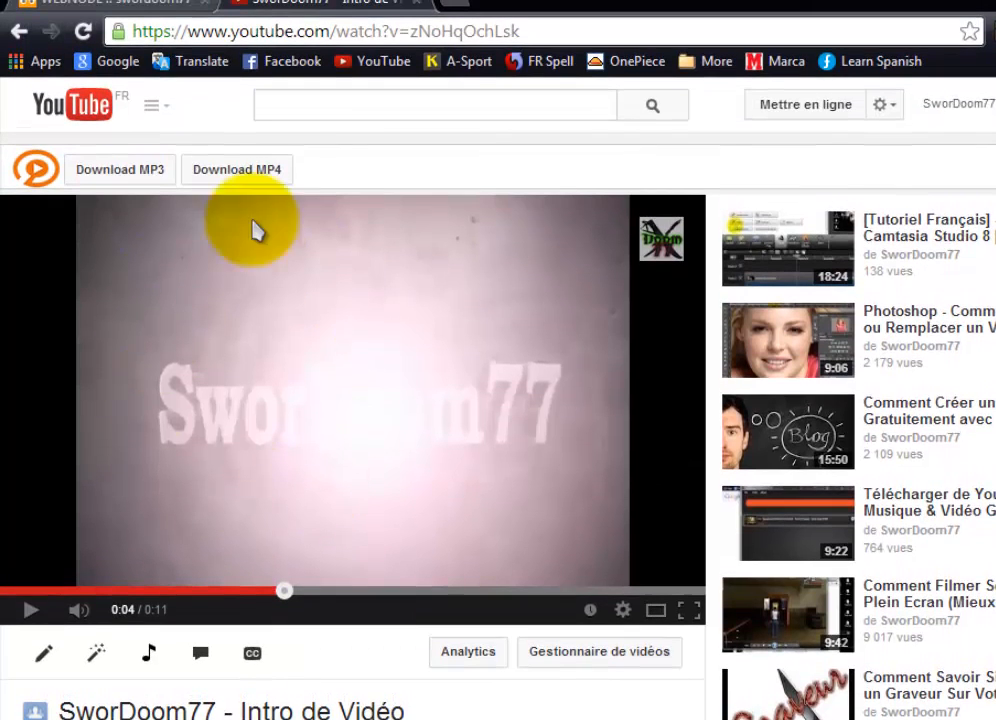
left_click(100, 10)
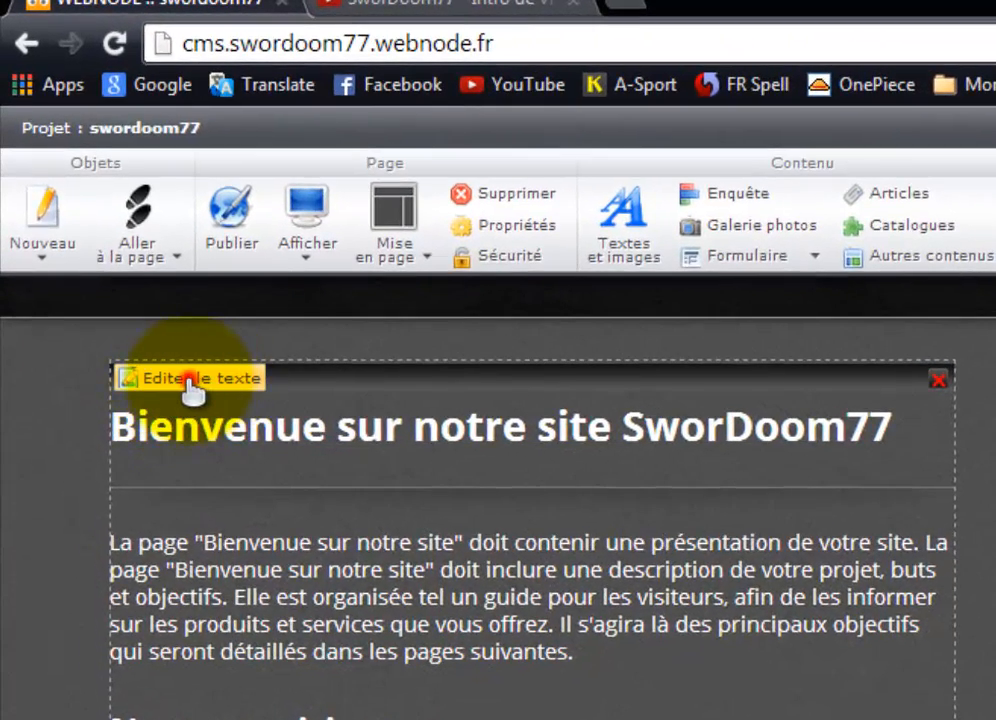
left_click(196, 385)
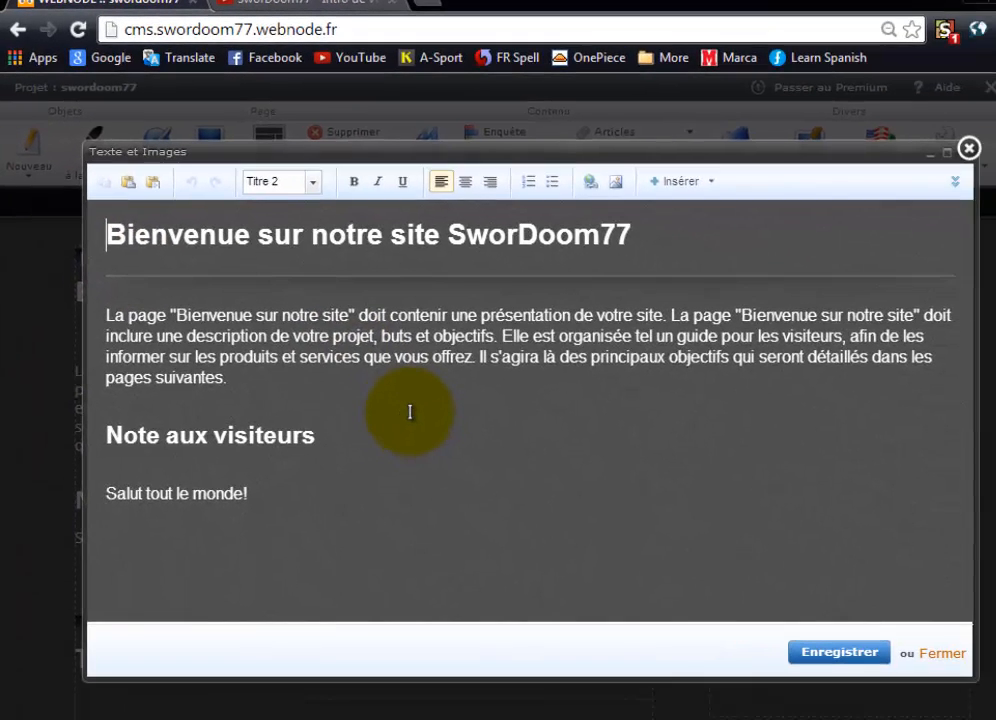
- Show the welcome text block's HTML source and place the cursor after the "Salut tout le monde!" paragraph
left_click(313, 453)
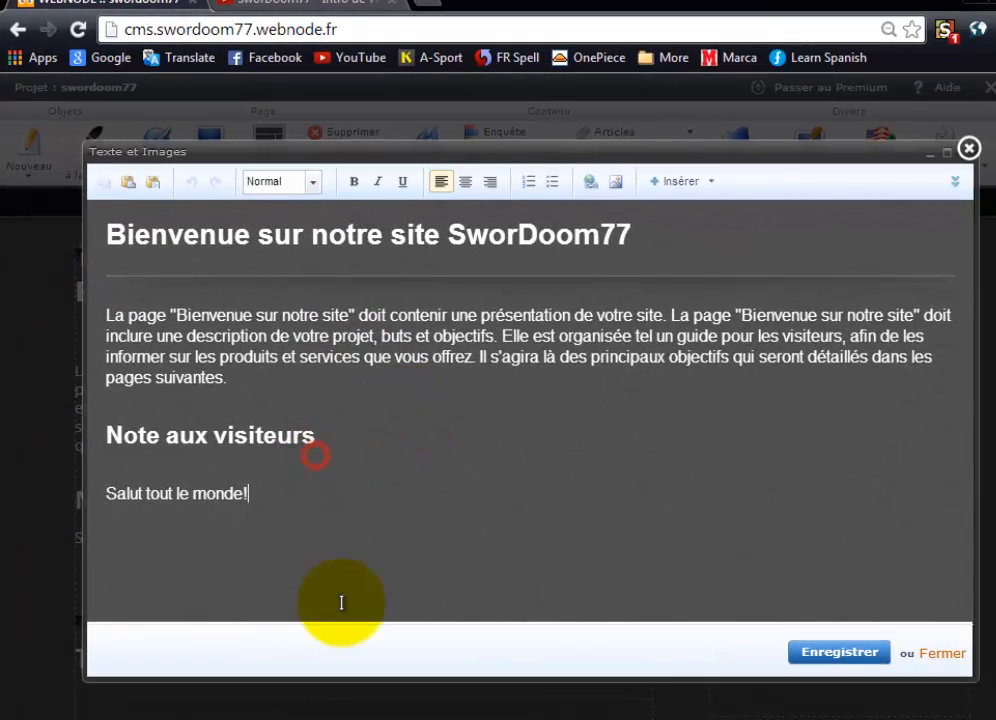
left_click(333, 596)
left_click(281, 517)
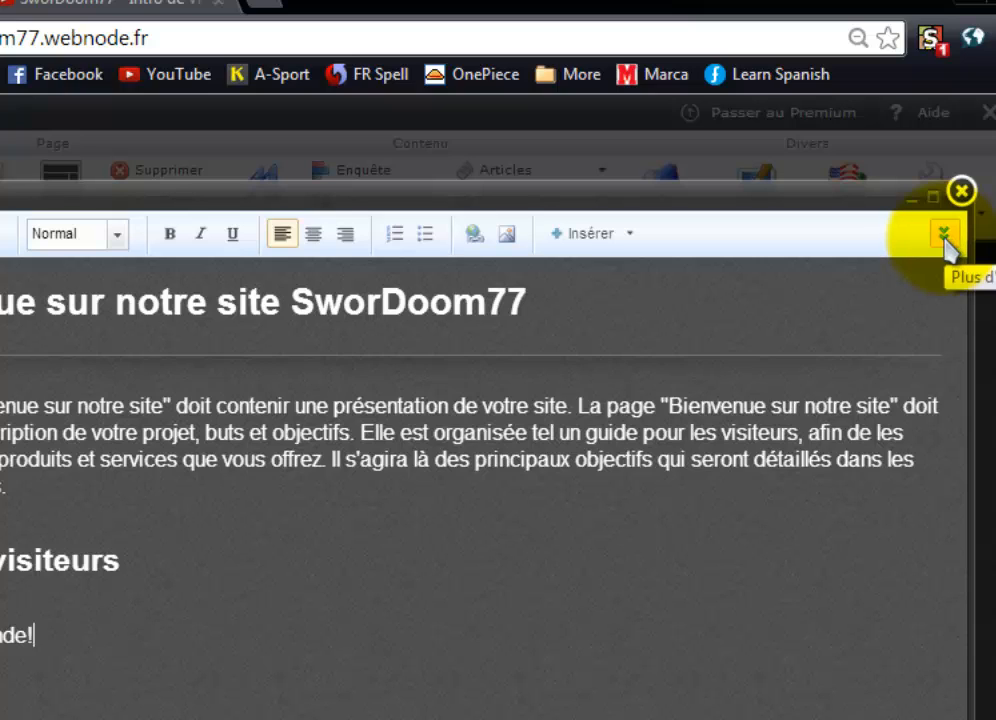
left_click(945, 236)
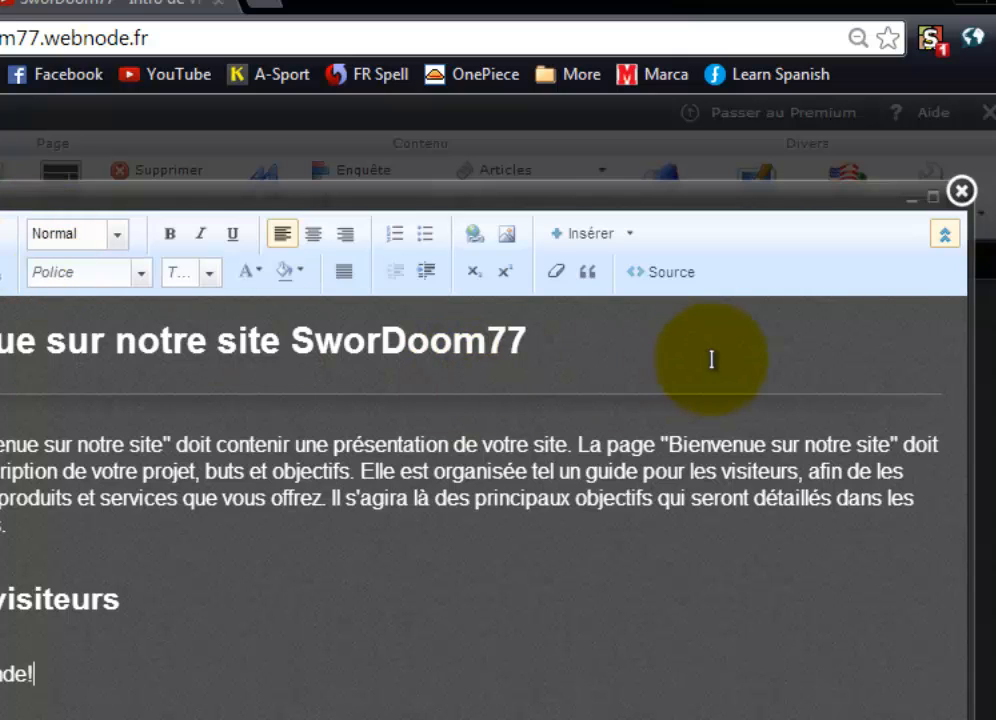
left_click(666, 283)
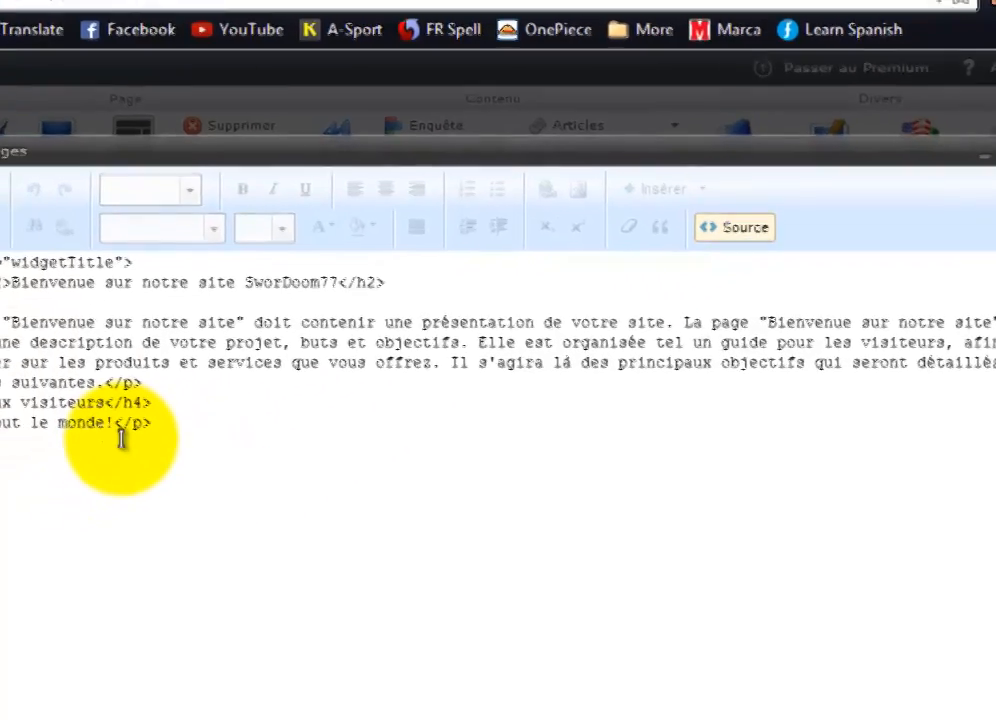
left_click(180, 481)
left_click_drag(289, 576, 73, 127)
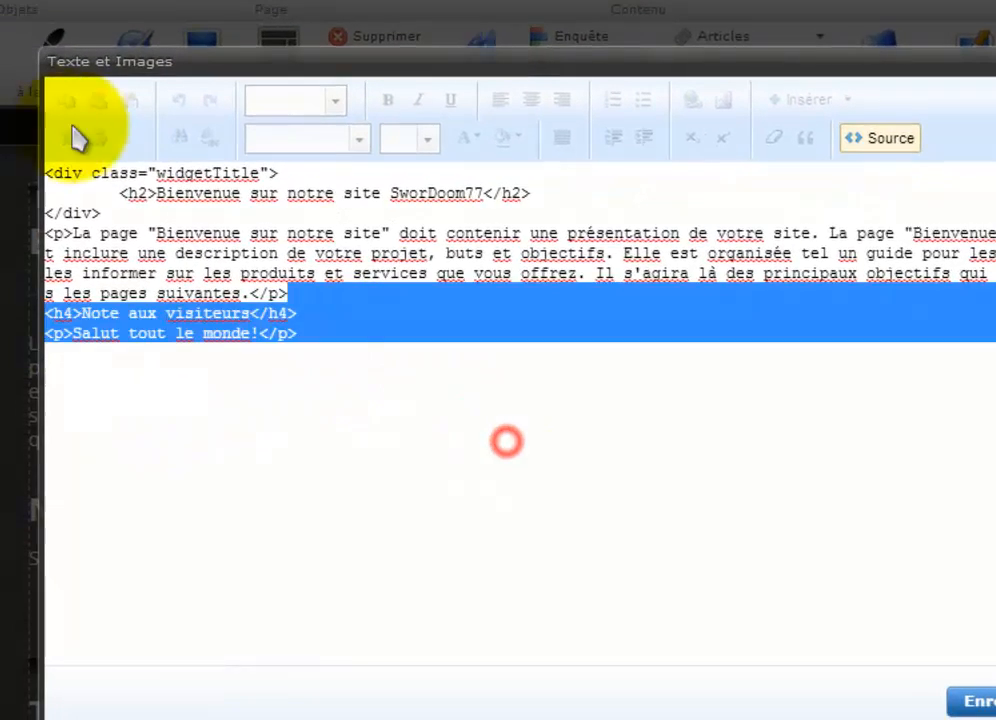
left_click(416, 433)
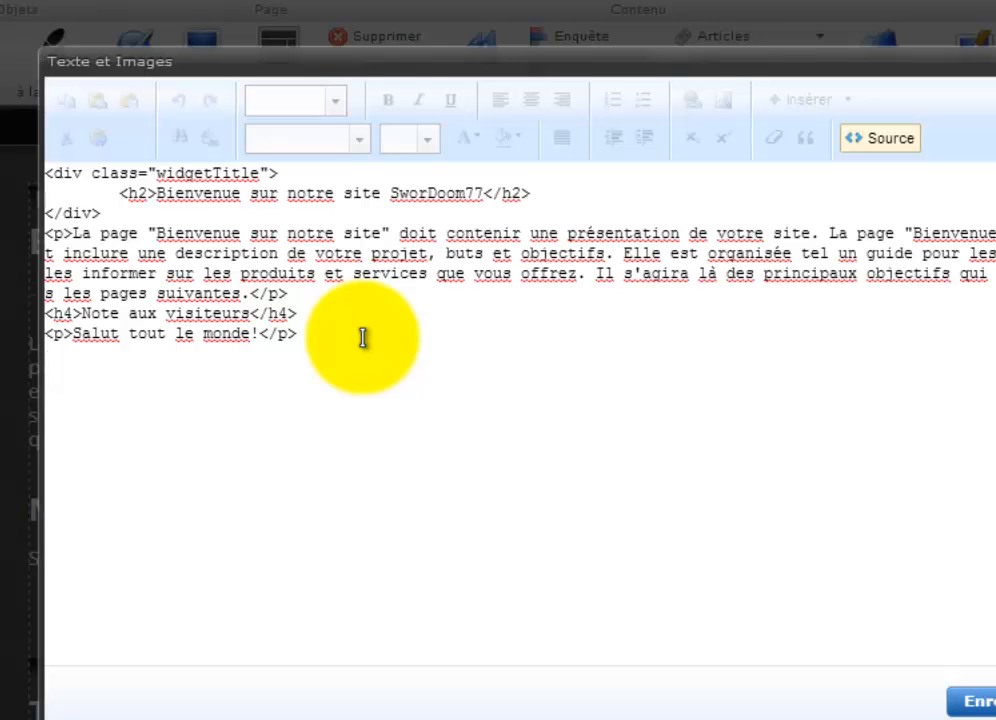
left_click(292, 357)
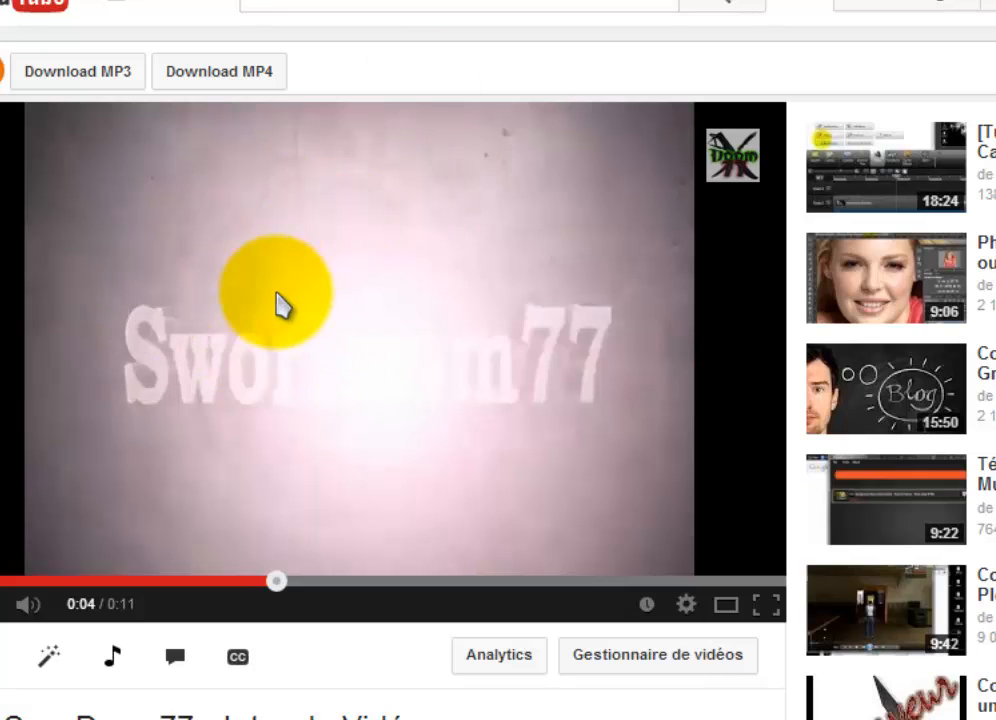
- Switch to the SworDoom77 intro video on YouTube and copy its 640-wide iframe embed code from the player
right_click(280, 303)
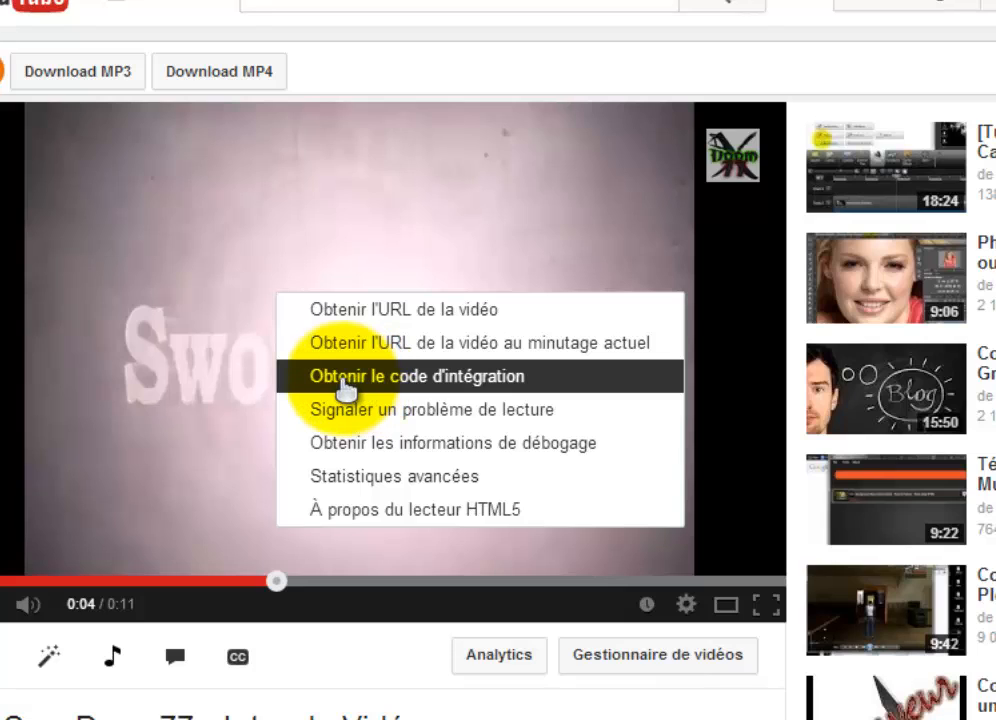
left_click(416, 378)
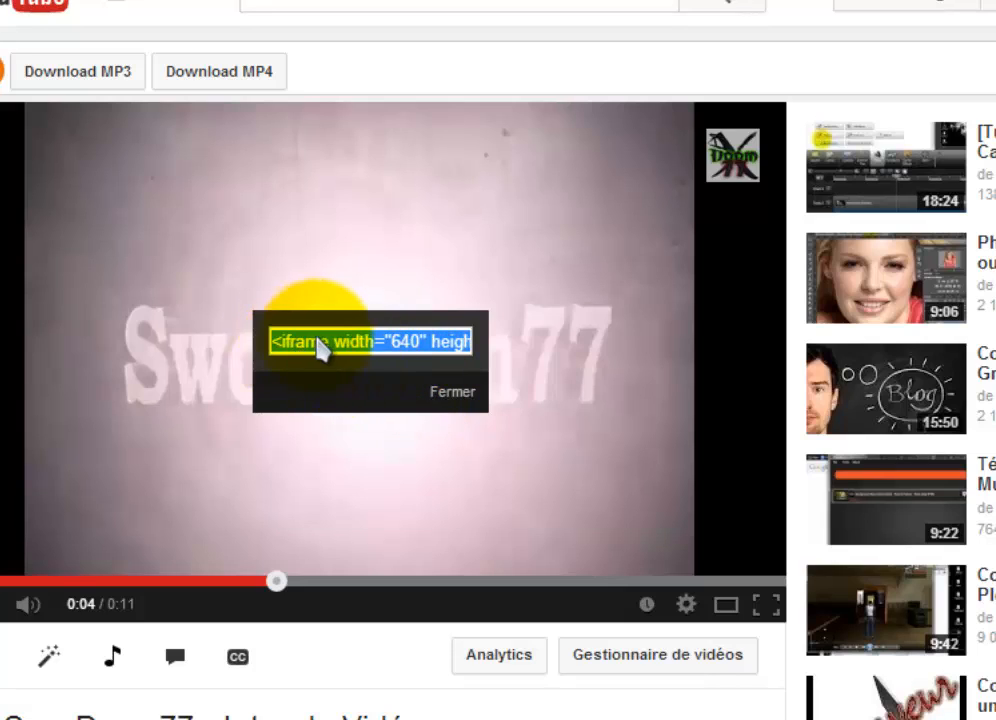
left_click(411, 352)
right_click(411, 352)
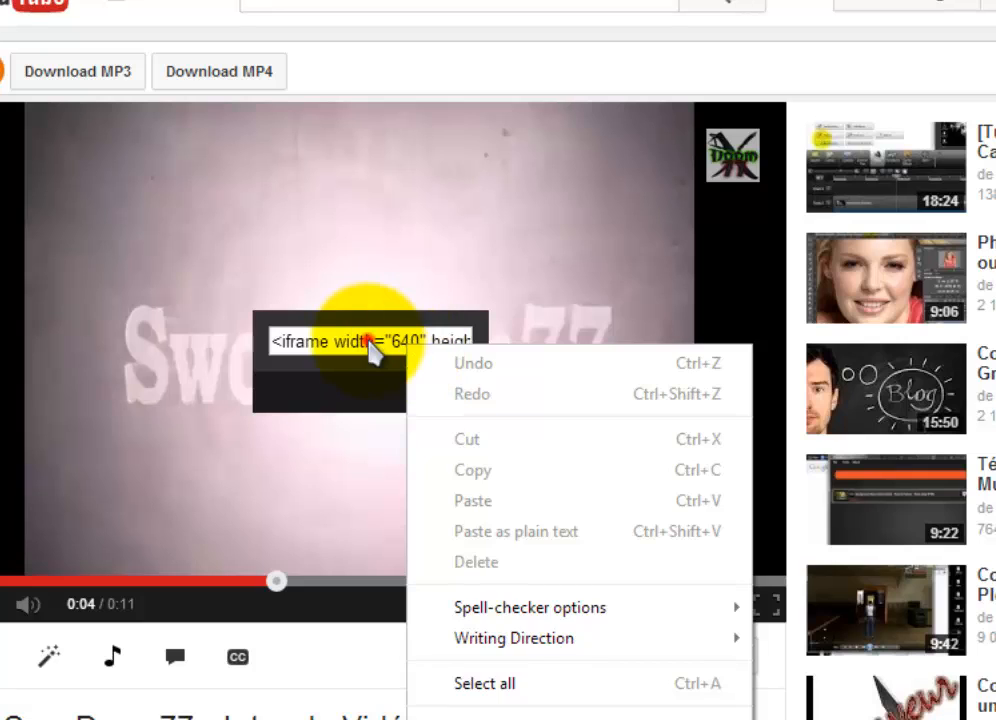
left_click(371, 346)
right_click(371, 345)
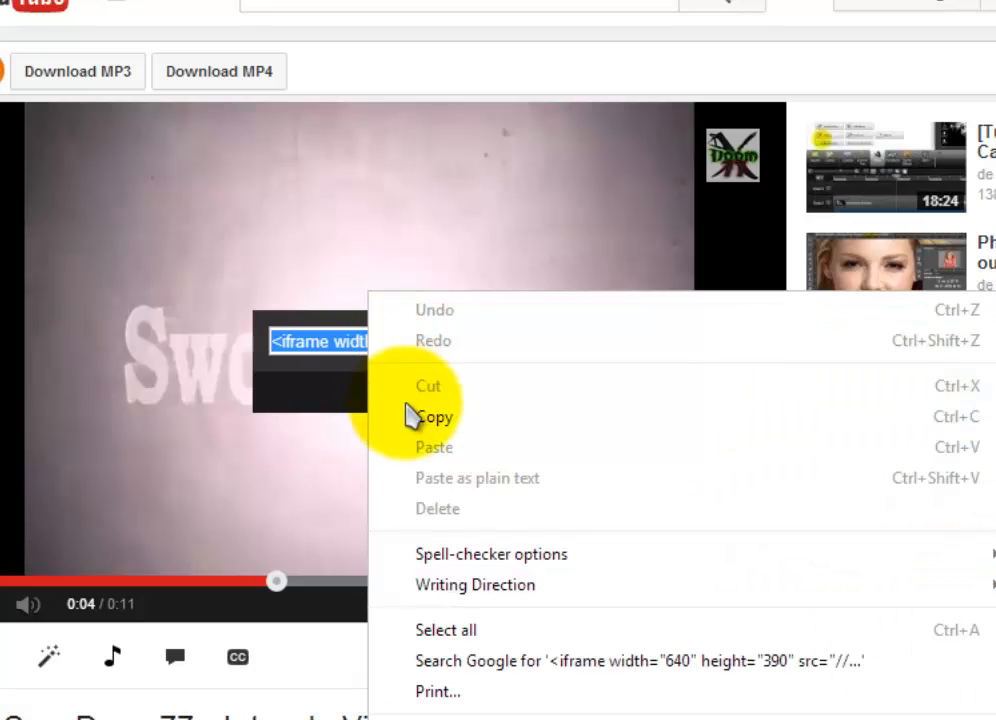
left_click(415, 416)
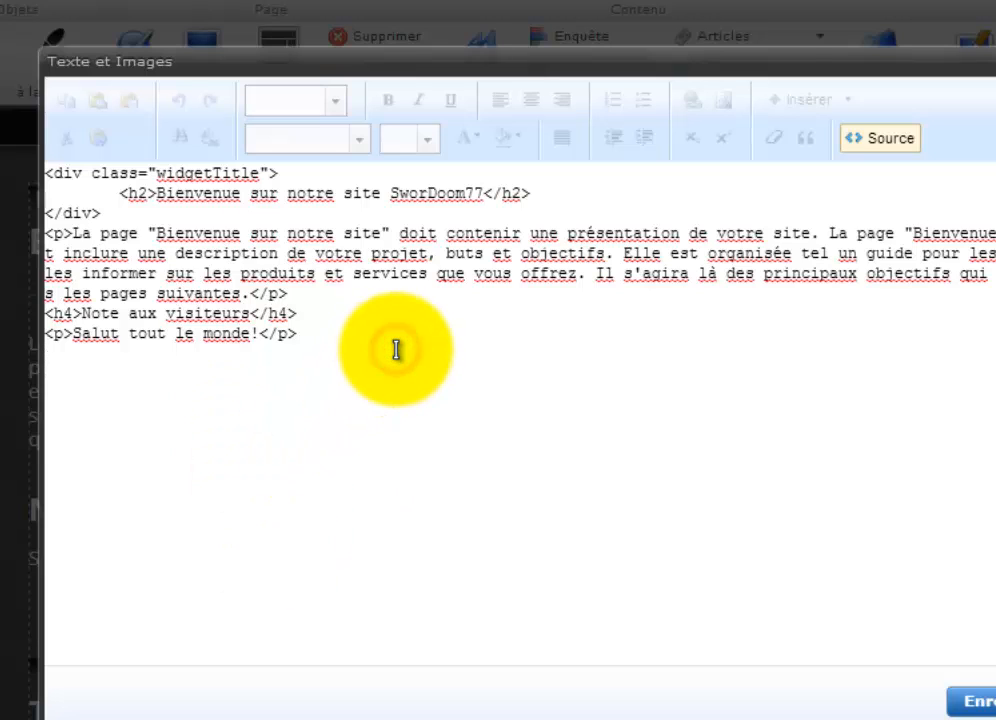
- Paste the video embed code at the end of the welcome block's source, save the block and publish the page
key("ctrl+v")
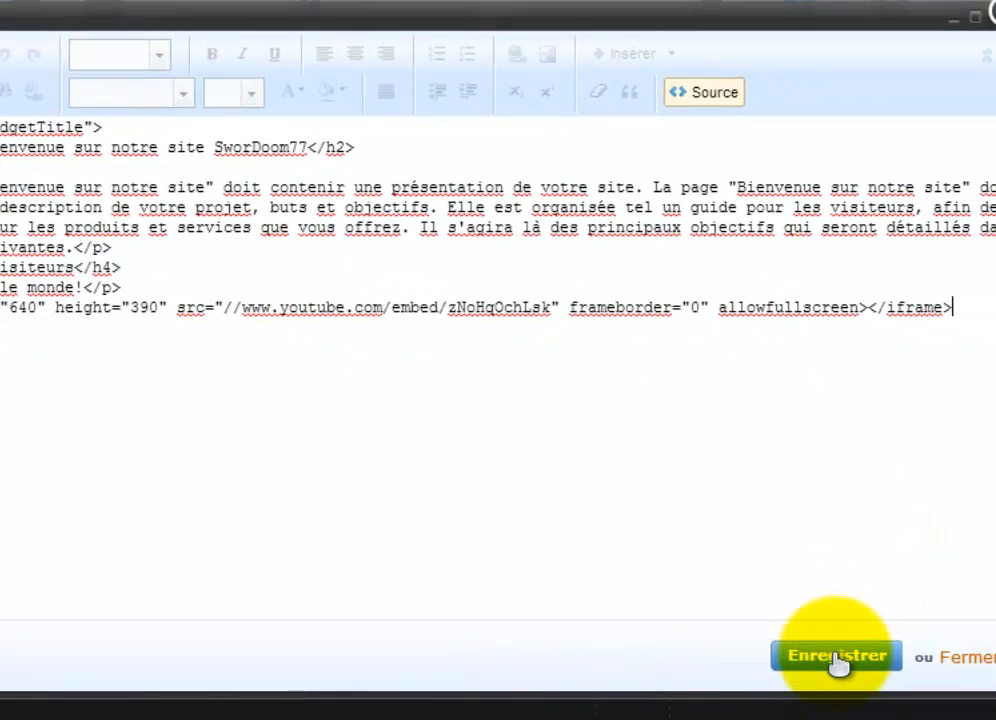
left_click(838, 657)
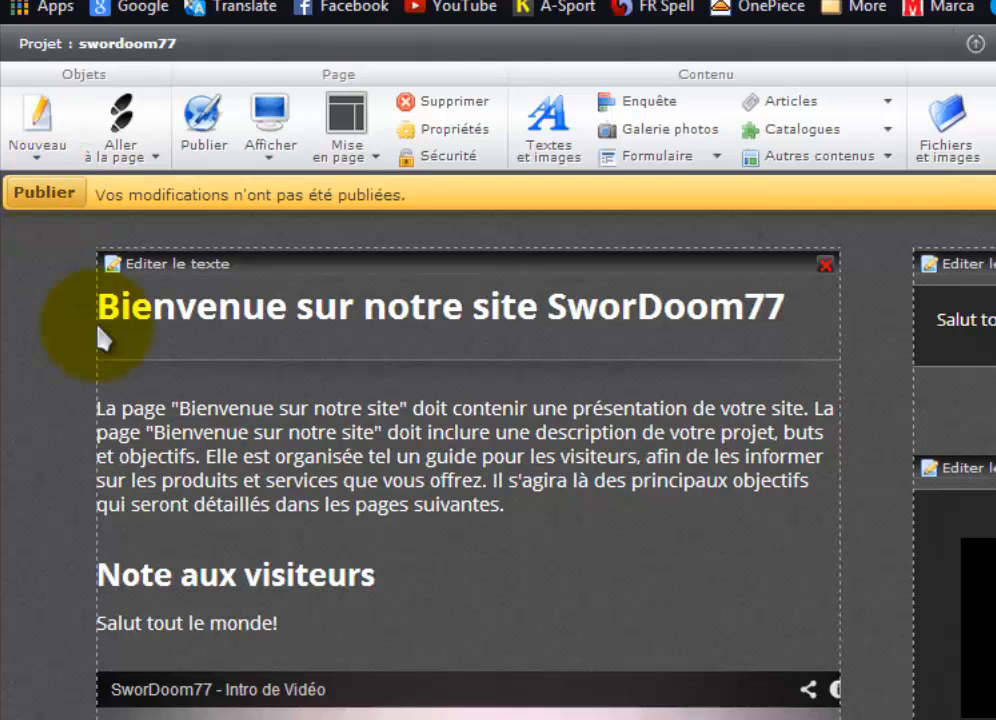
scroll(99, 332, "down", 3)
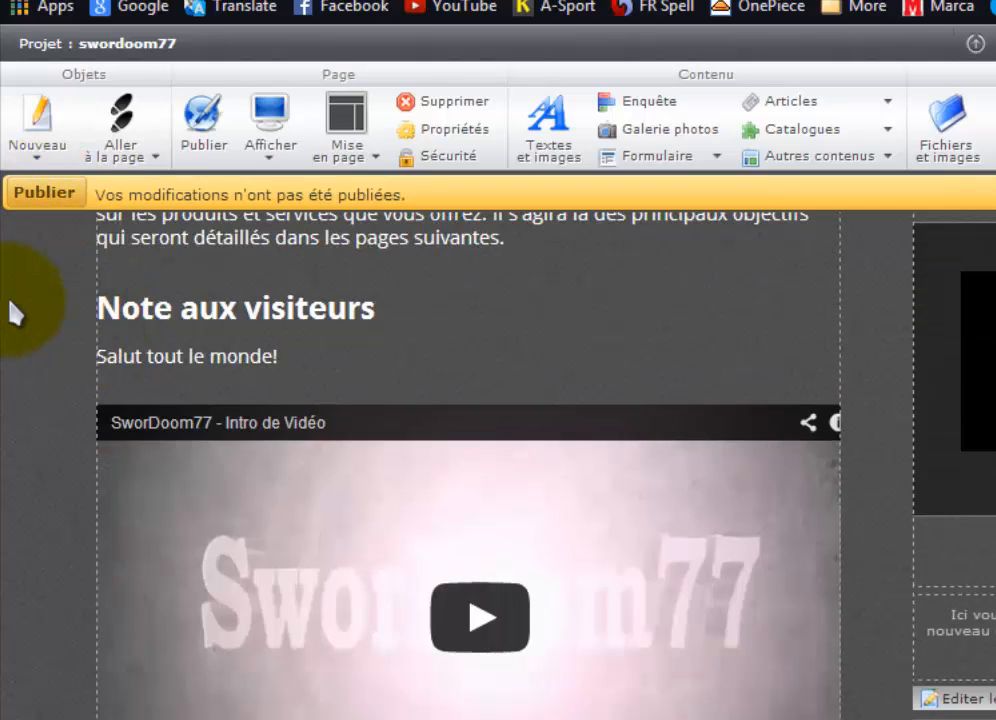
left_click(45, 193)
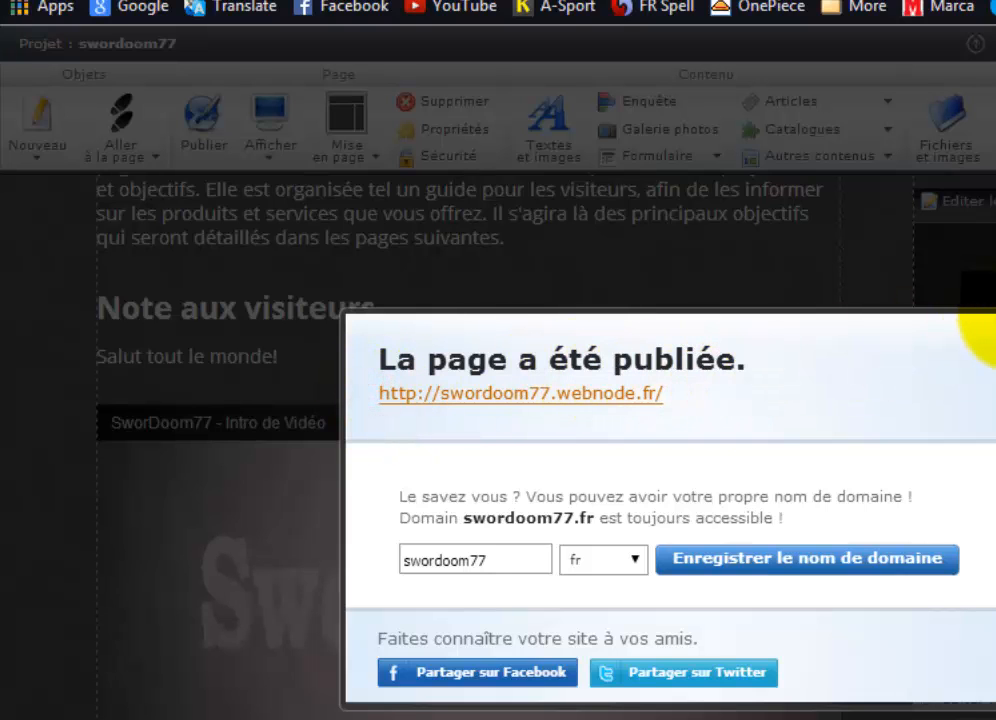
left_click(849, 318)
- Check the embedded intro video on the home page by playing it in the site editor
scroll(349, 433, "down", 4)
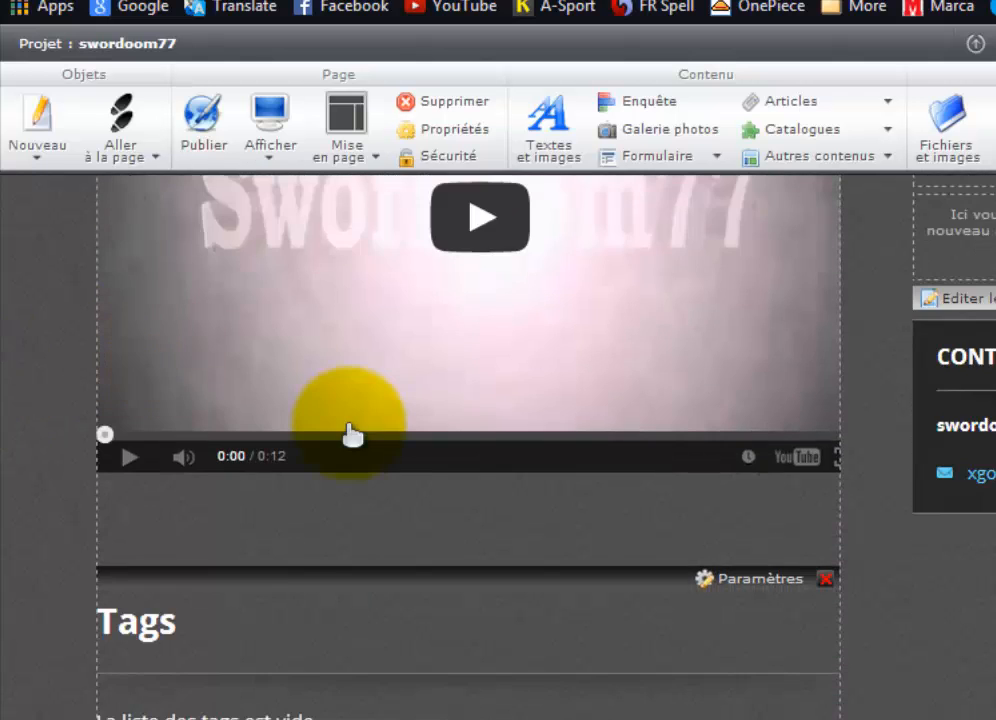
scroll(349, 433, "up", 3)
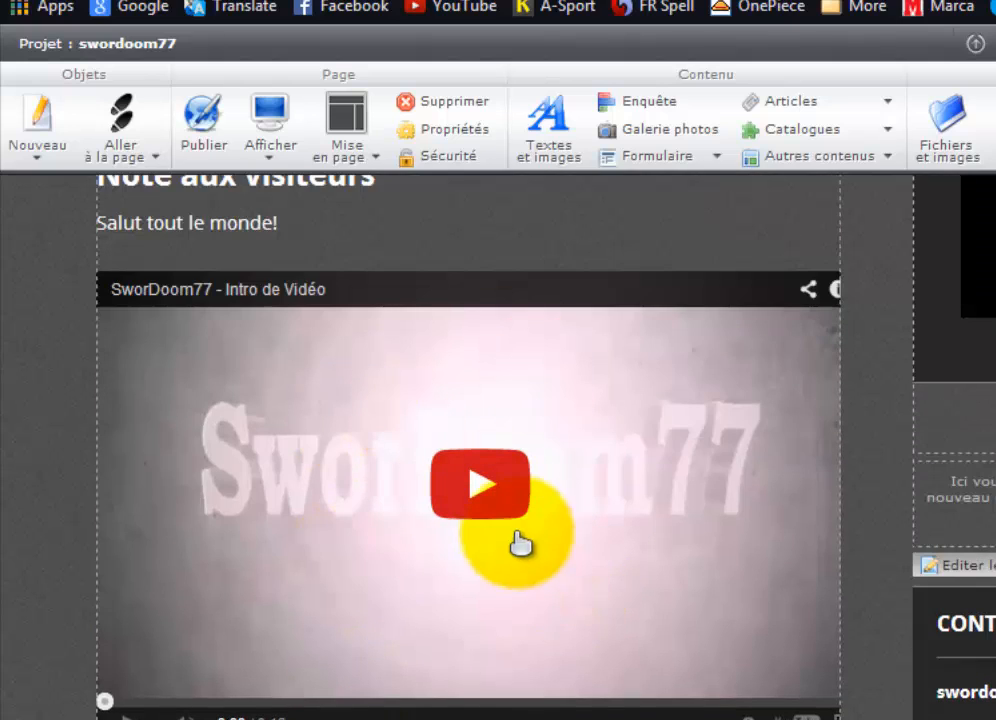
left_click(483, 490)
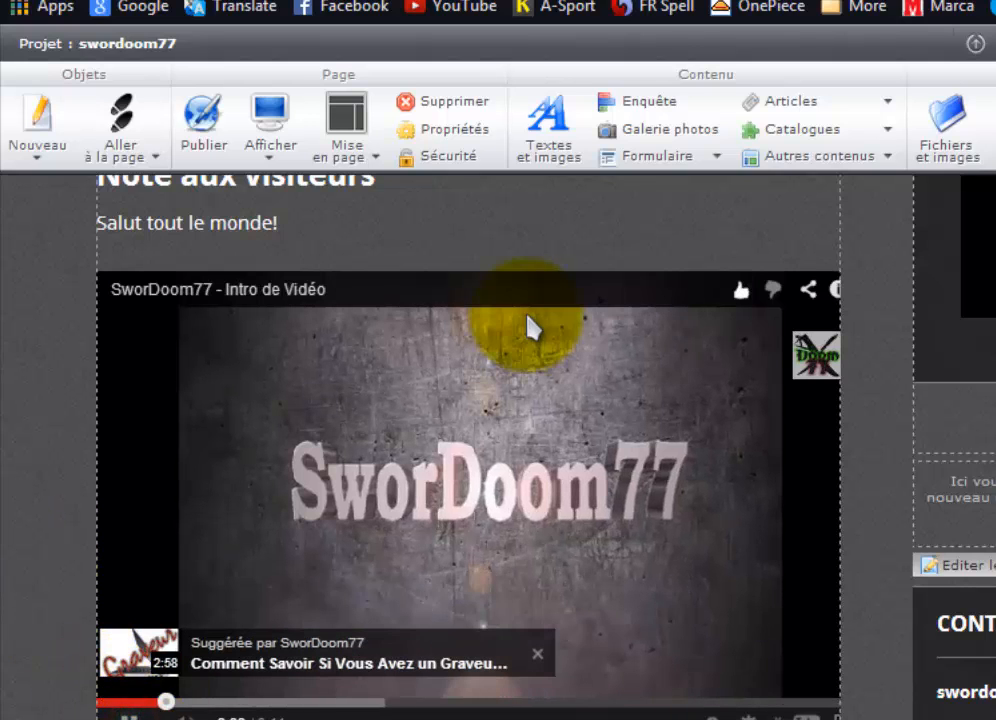
scroll(540, 245, "up", 3)
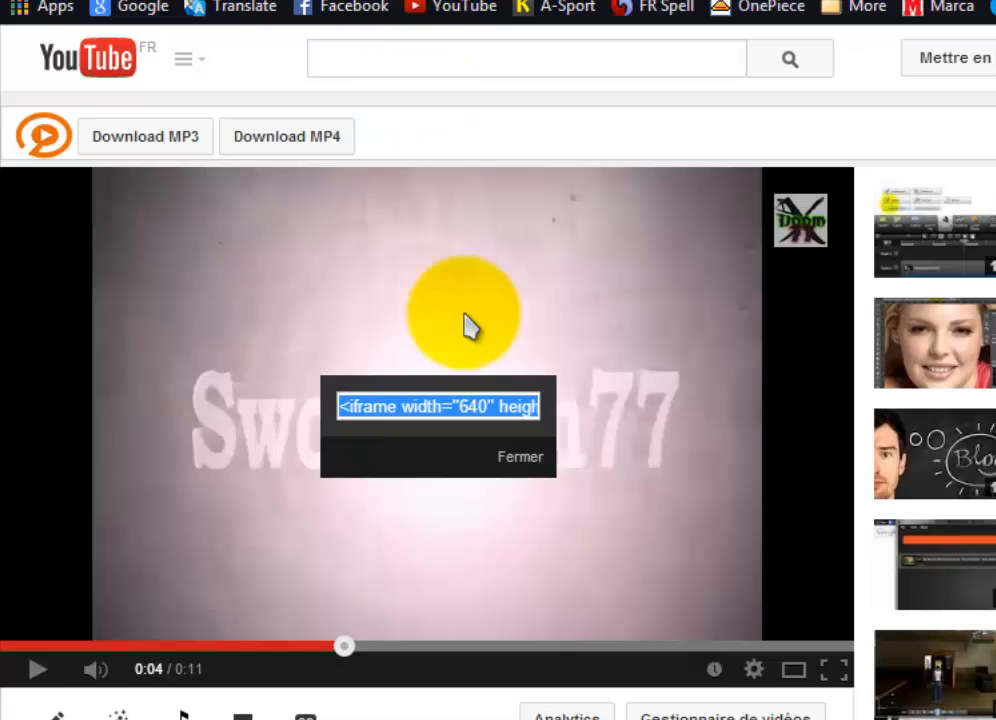
- On the video's YouTube page, dismiss the embed code popup, show the Intégrer sharing options and view the available video sizes
left_click(513, 458)
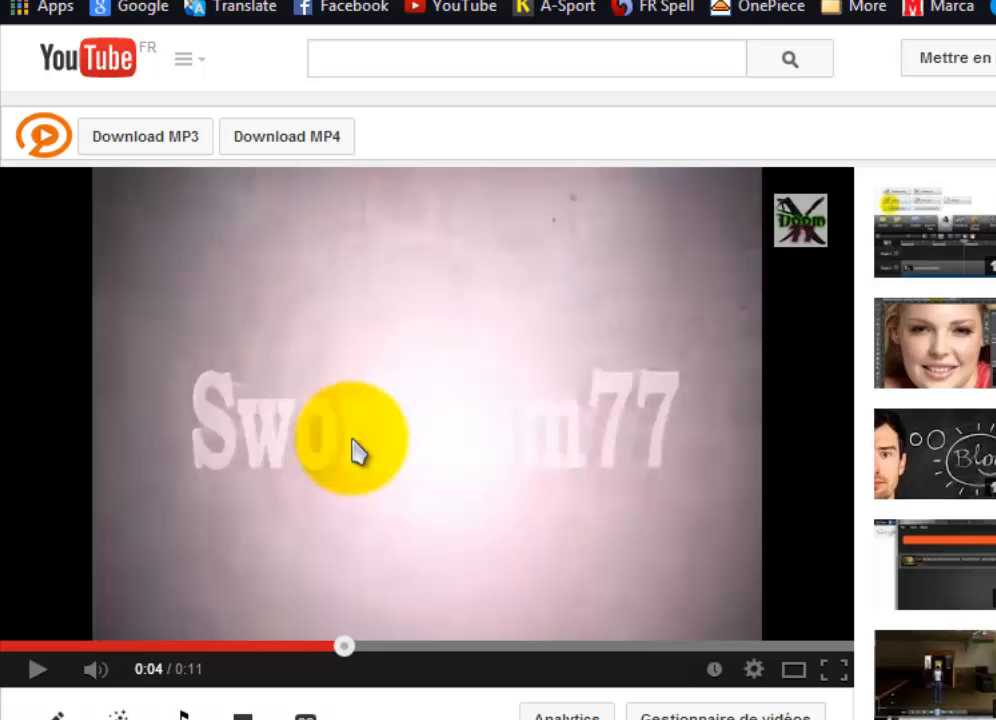
scroll(353, 452, "down", 3)
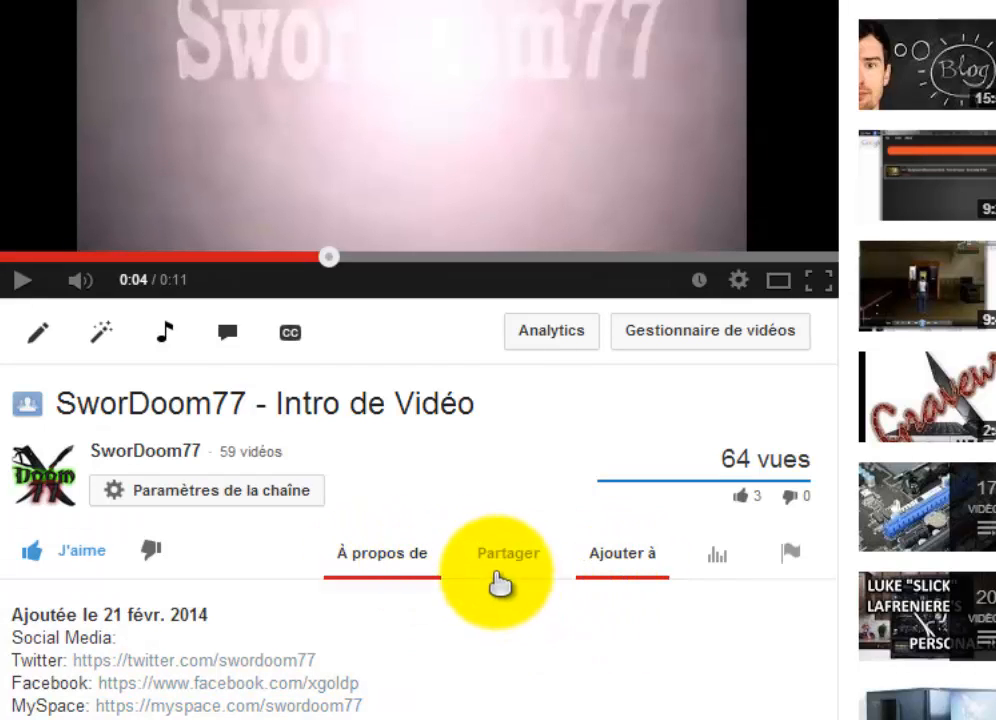
left_click(509, 566)
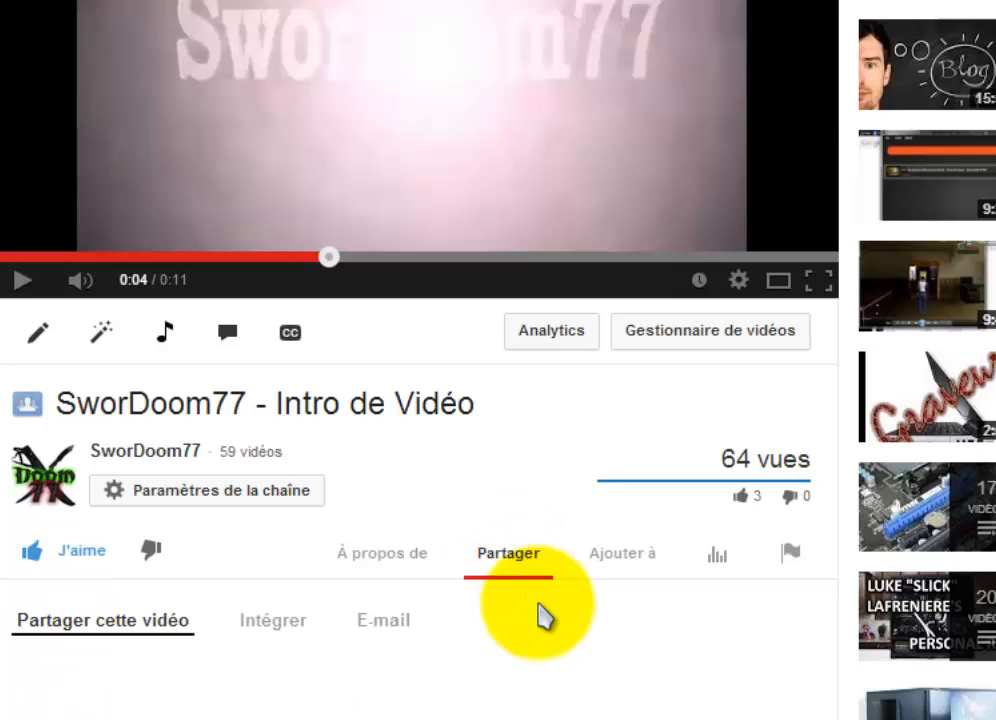
scroll(548, 628, "down", 3)
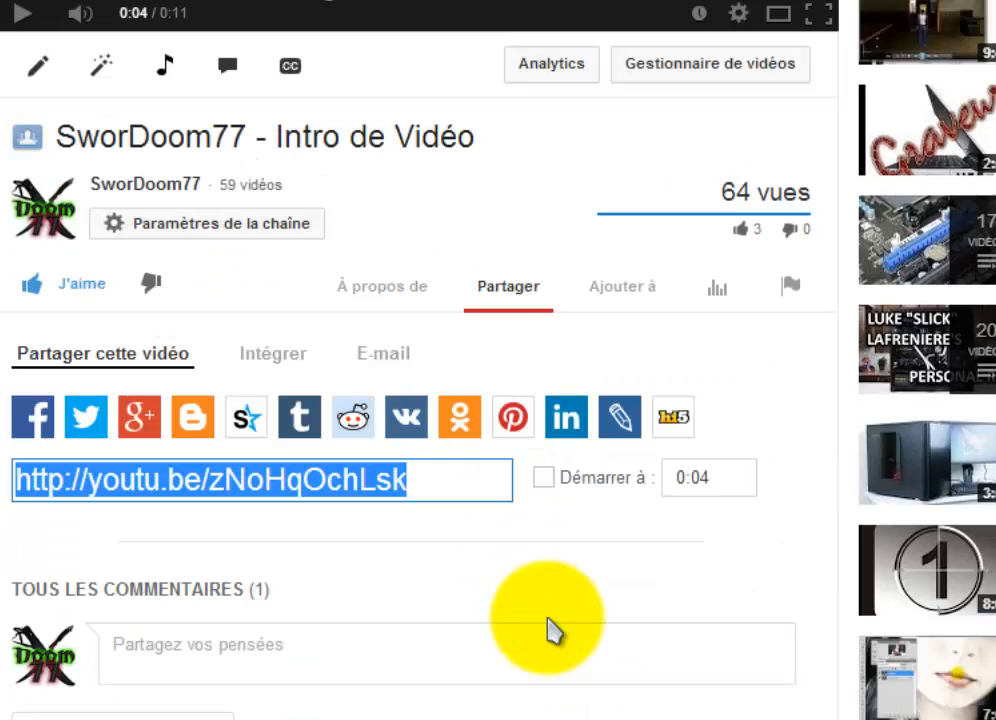
scroll(396, 478, "down", 2)
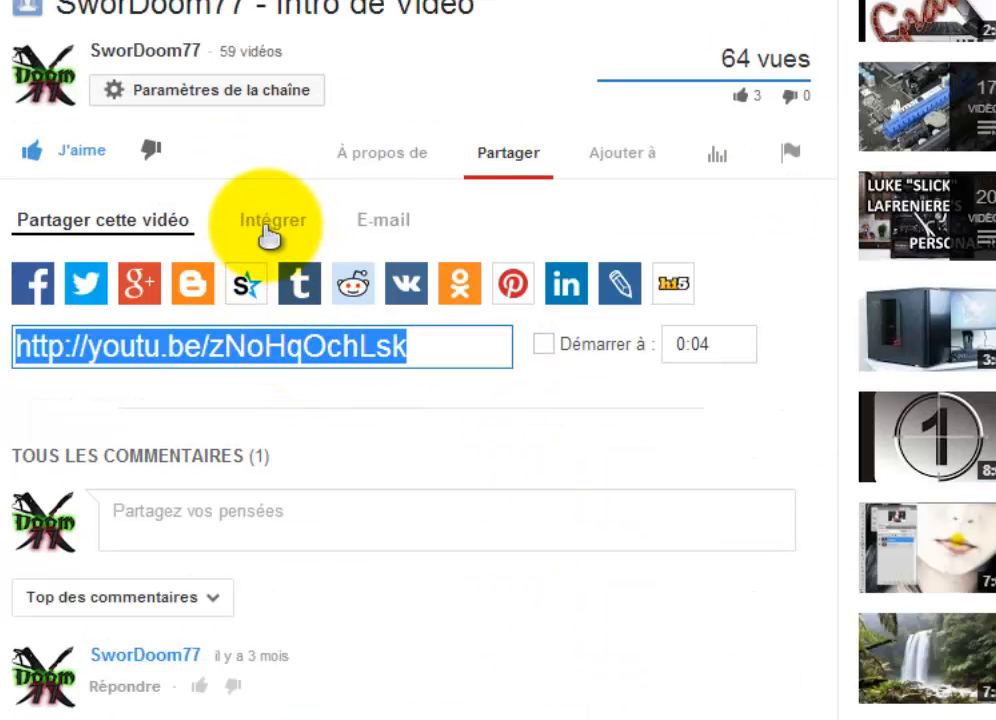
left_click(272, 230)
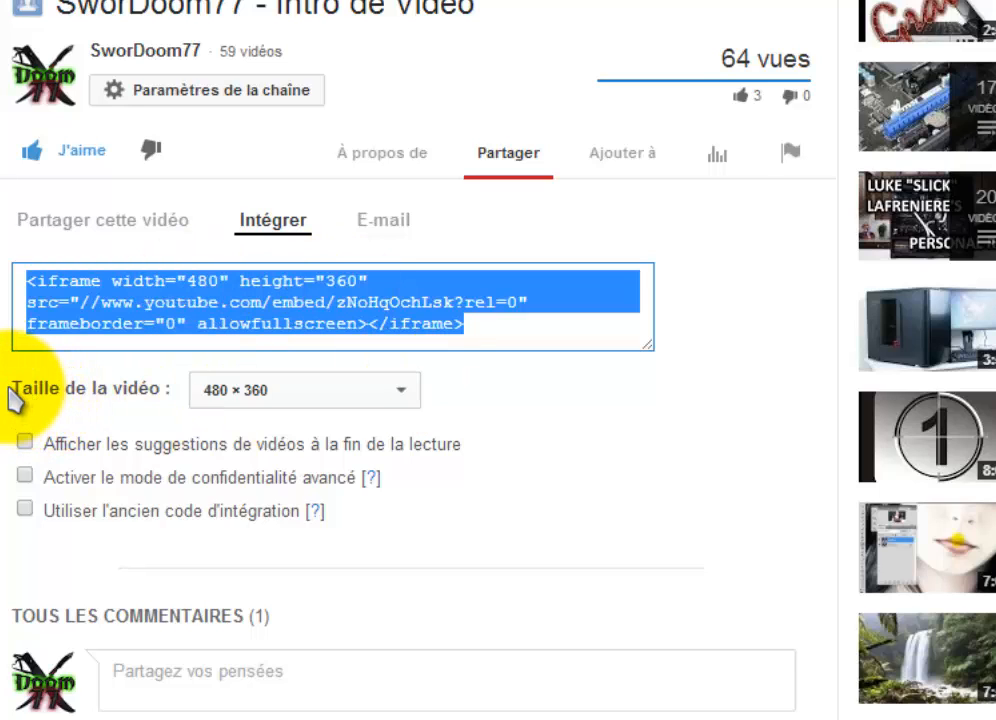
left_click(405, 391)
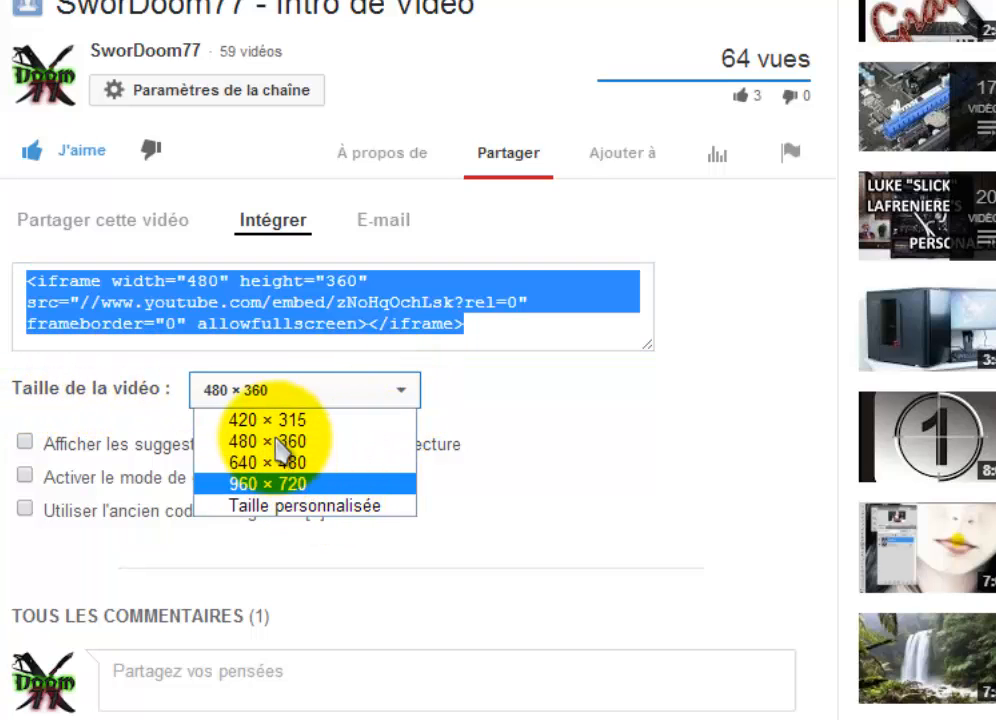
left_click(537, 392)
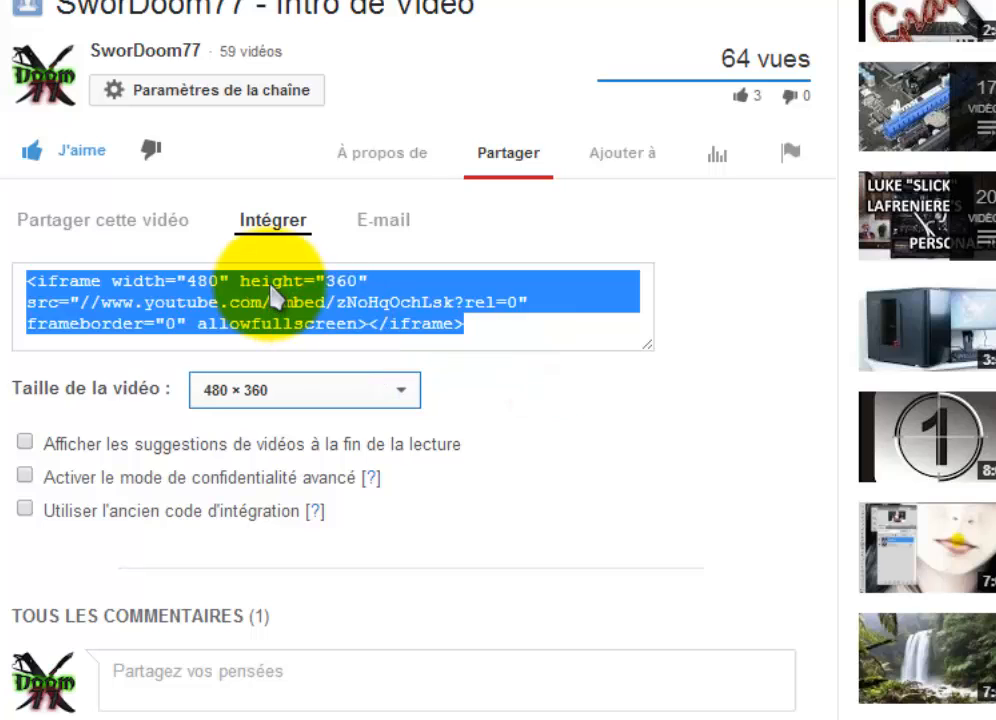
- Copy the full 480 × 360 iframe embed code from the Intégrer sharing options
left_click(271, 282)
right_click(271, 284)
left_click(183, 302)
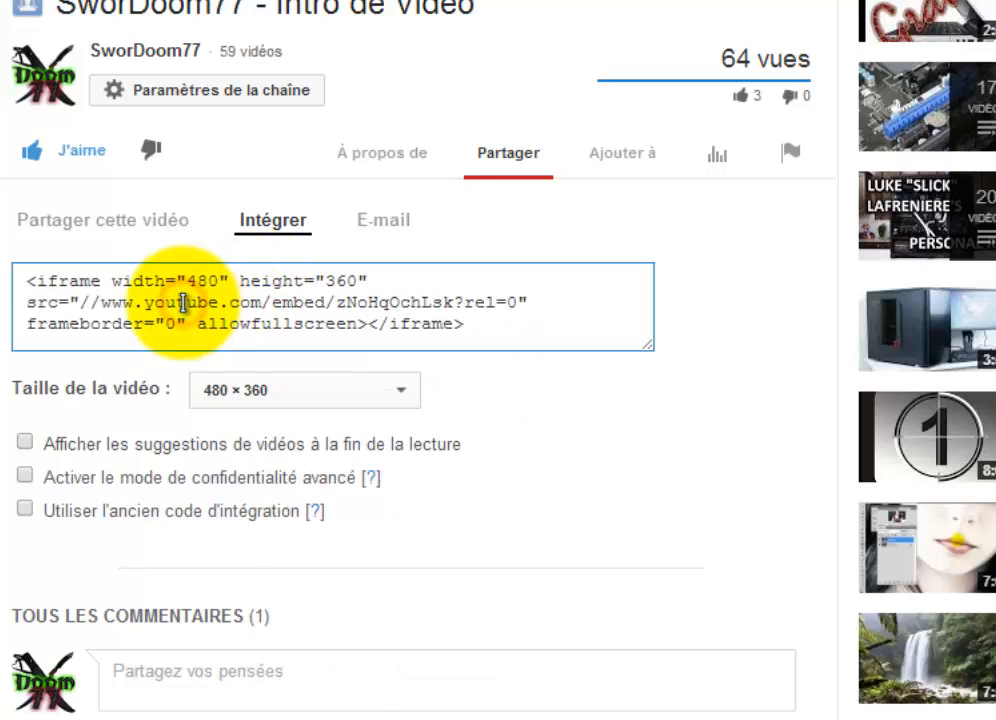
key("ctrl+a")
right_click(183, 302)
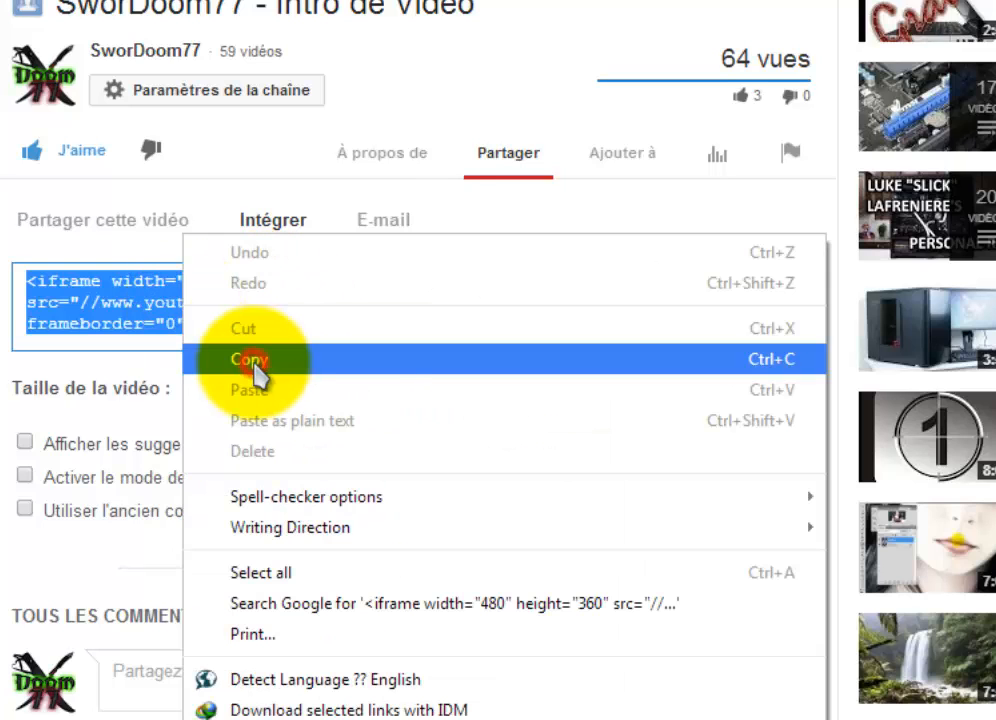
left_click(252, 362)
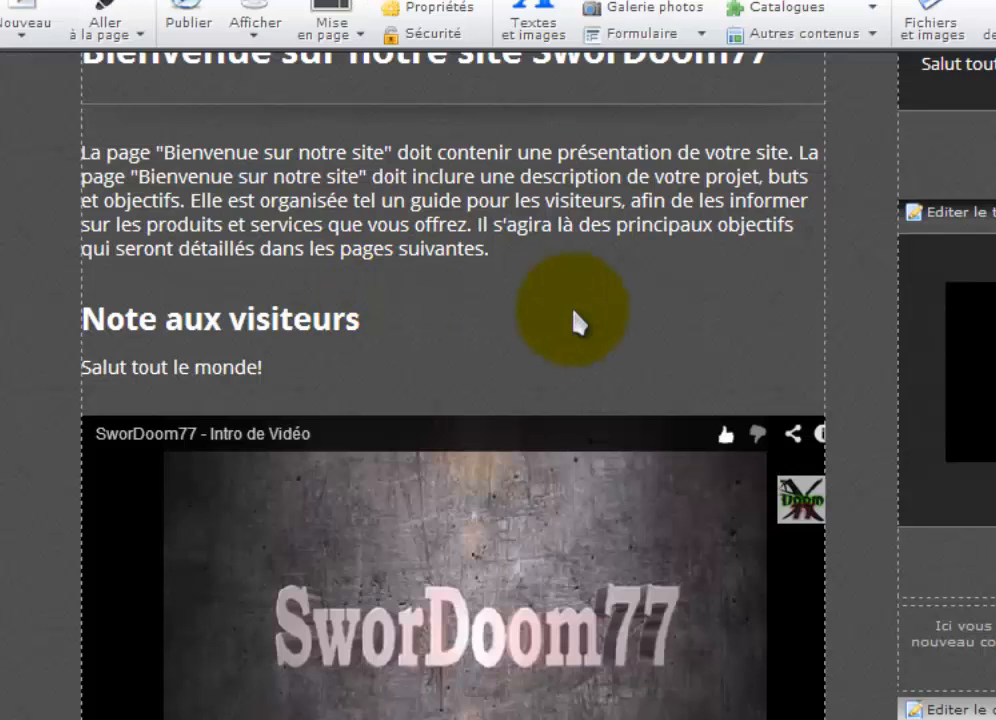
- Return to the site editor, reopen the home page's welcome text block and show its HTML source
scroll(573, 310, "up", 3)
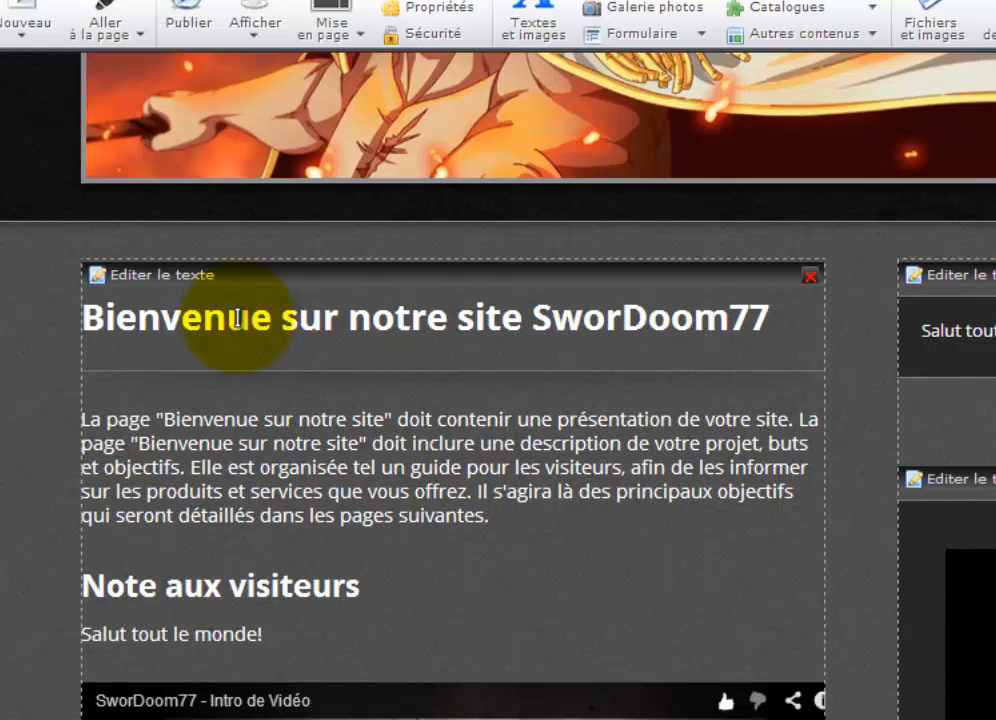
left_click(161, 278)
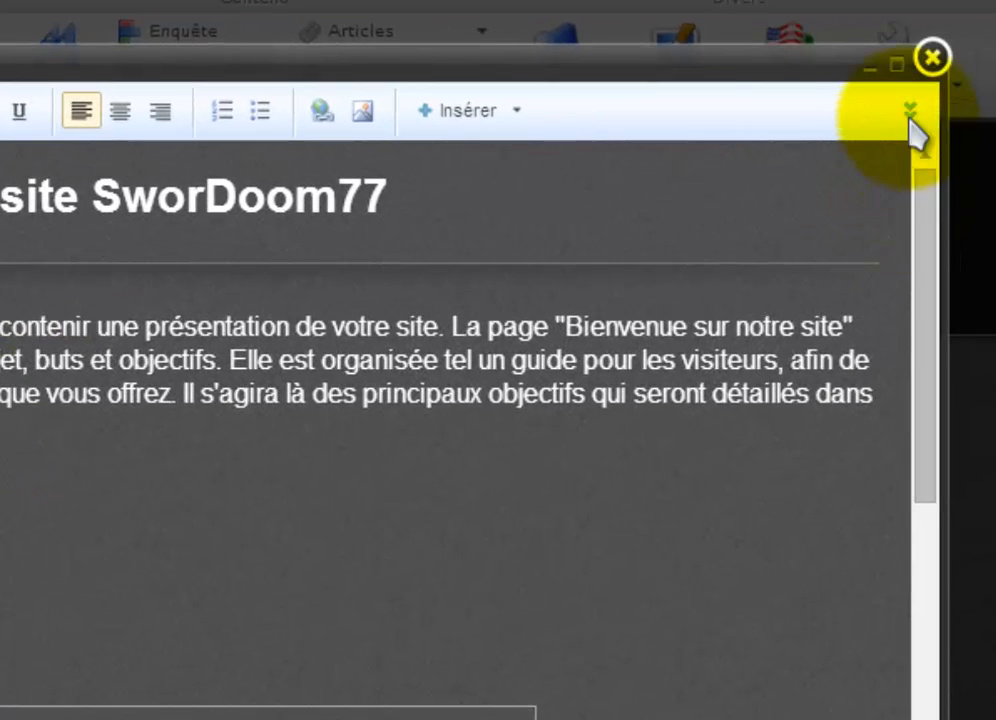
left_click(910, 113)
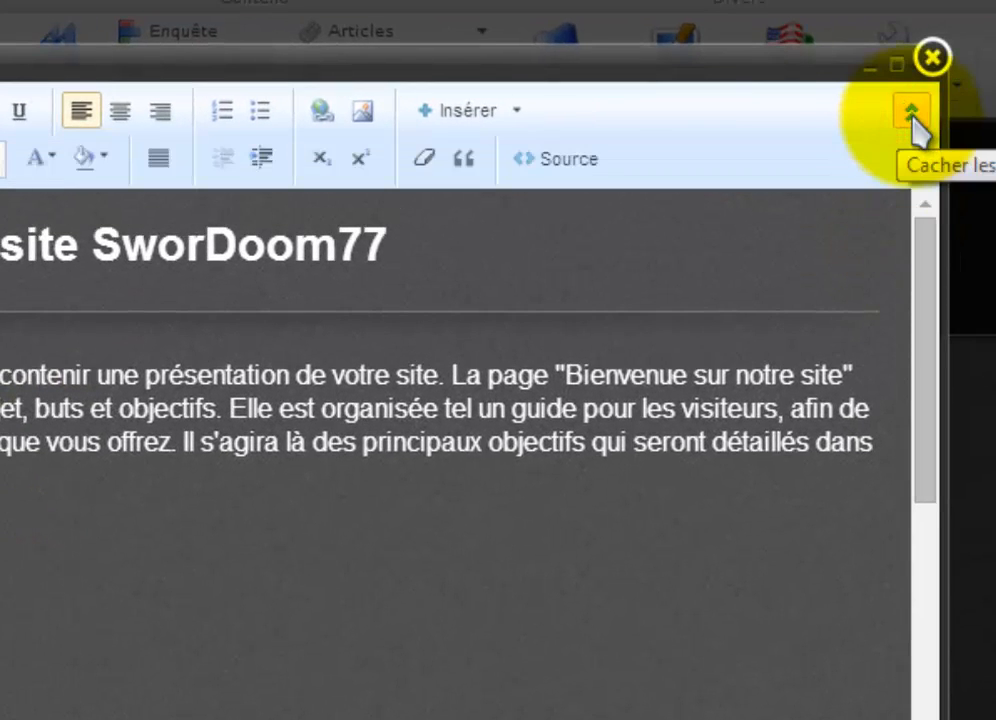
left_click(571, 156)
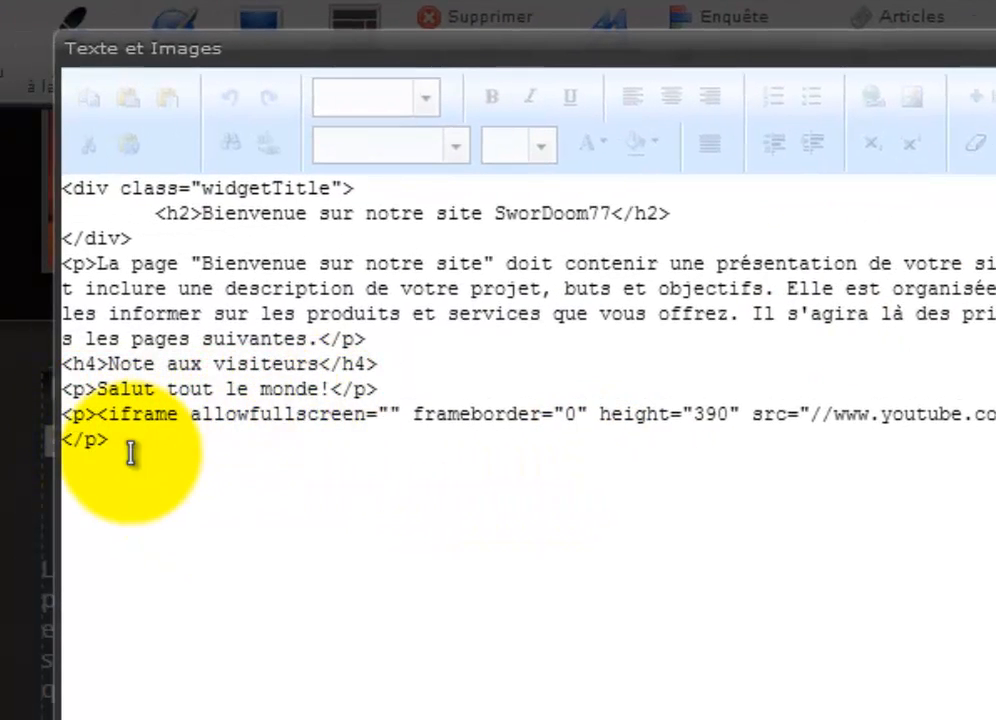
- Replace the old iframe paragraph at the end of the HTML source with the copied embed code and save the text block
left_click(131, 453)
left_click(62, 415, "shift")
key("Delete")
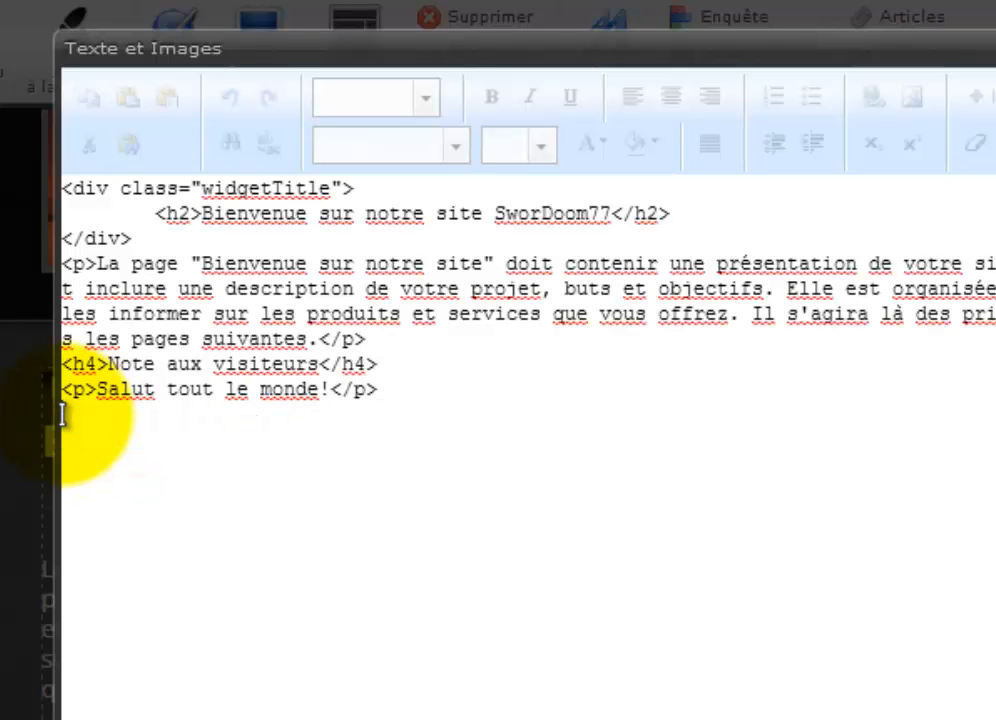
key("ctrl+v")
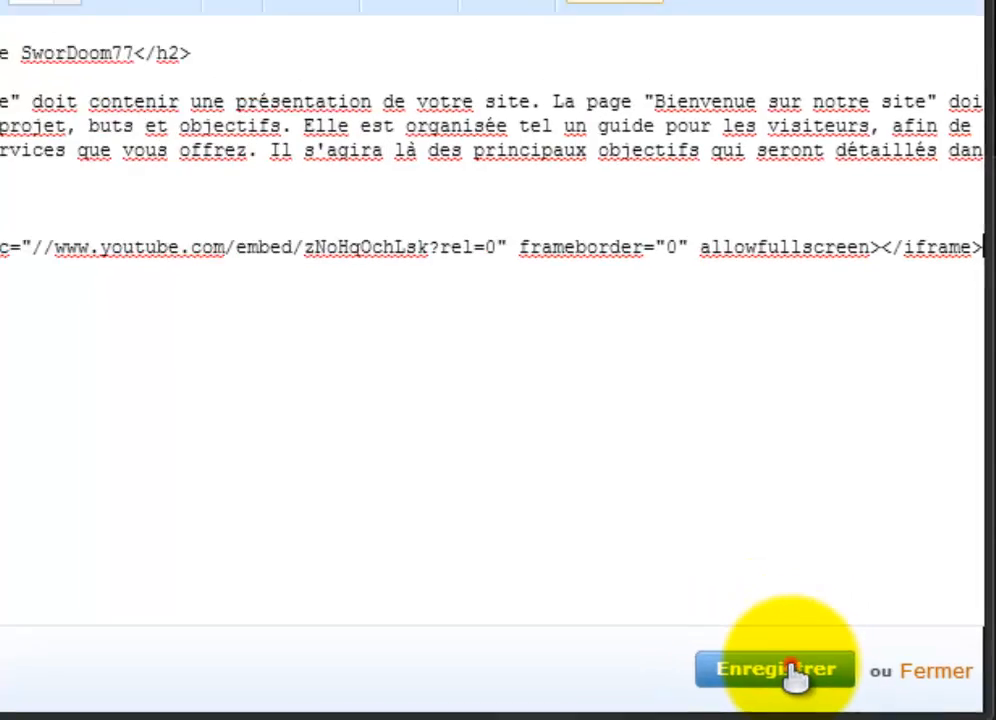
left_click(768, 670)
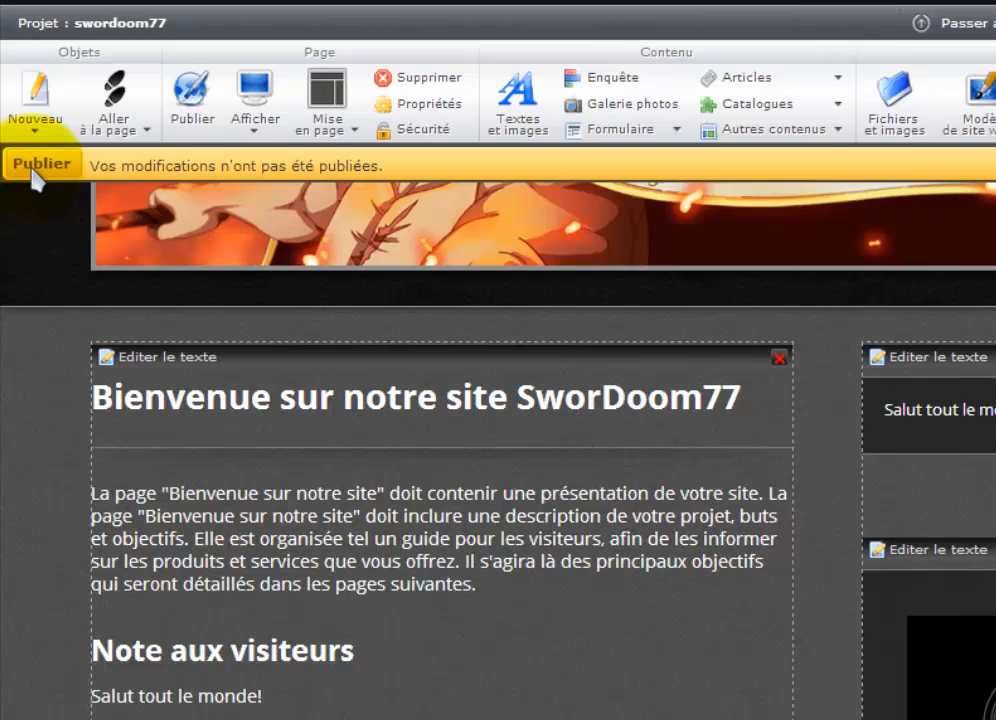
- Publish the modified home page, open the live site swordoom77.webnode.fr from the publication notice and dismiss the notice
left_click(33, 172)
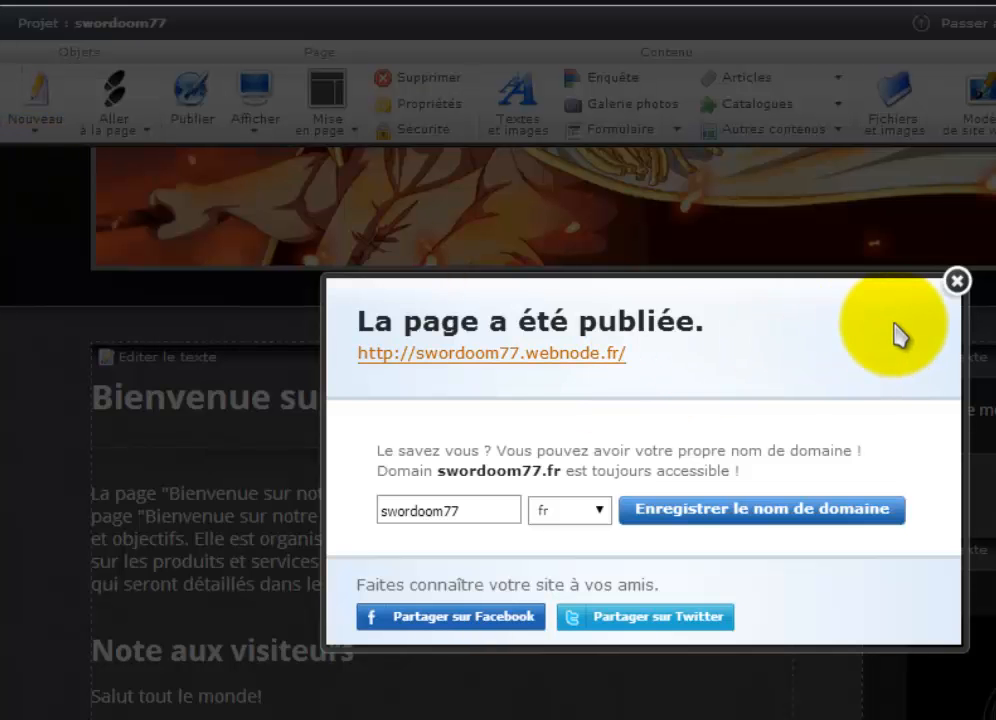
left_click(466, 362)
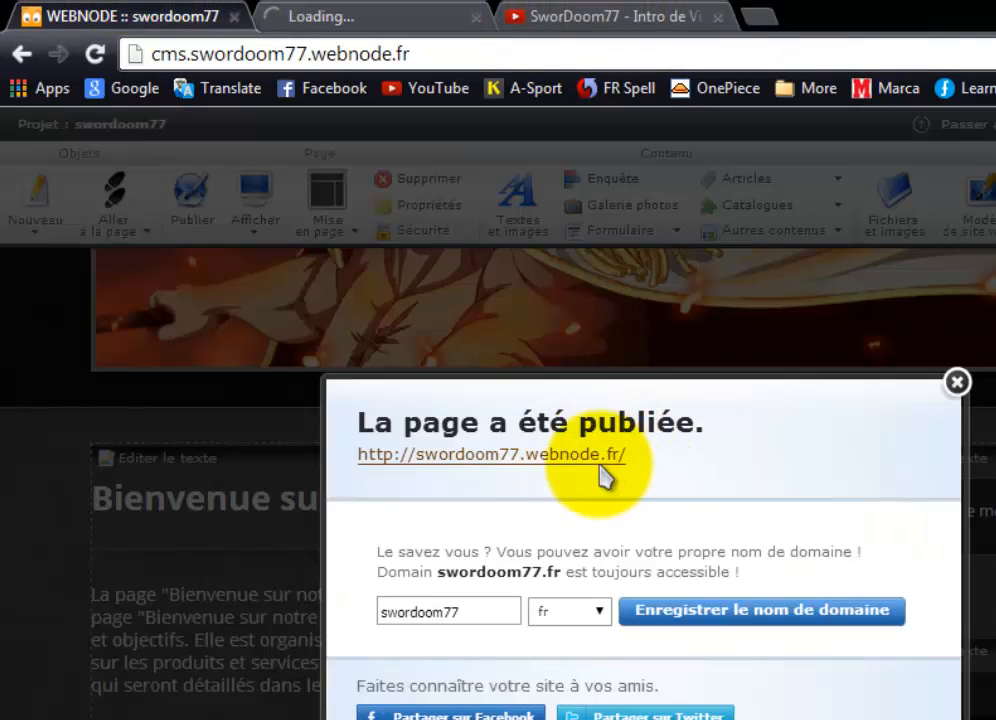
left_click(375, 370)
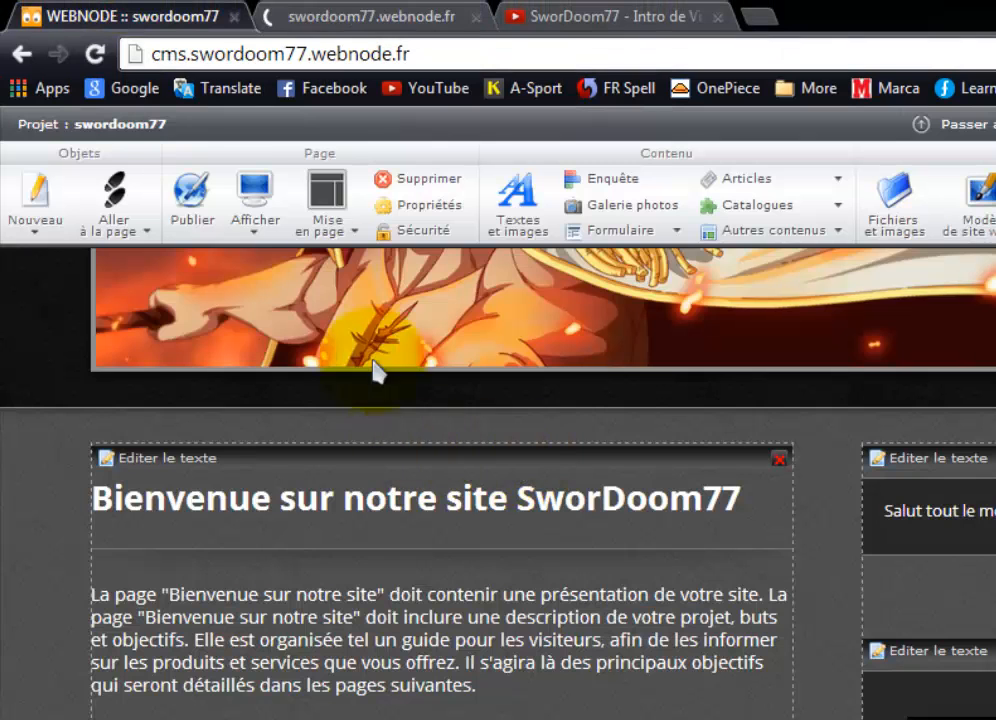
left_click(388, 12)
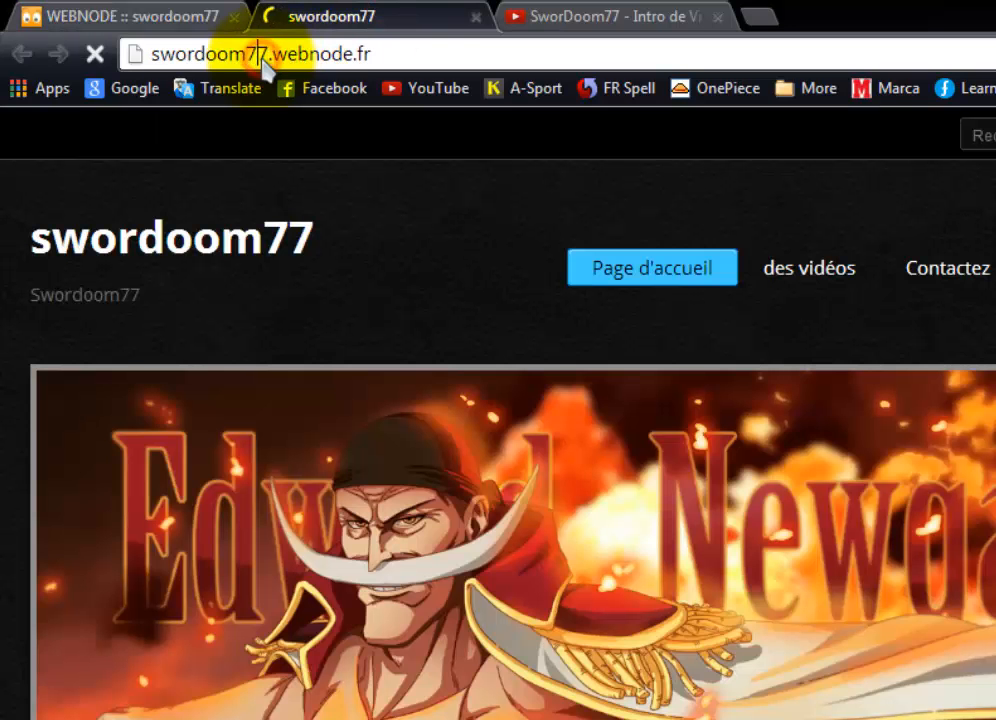
- Examine the published home page's address and the embedded intro video below the Note aux visiteurs section
left_click(264, 60)
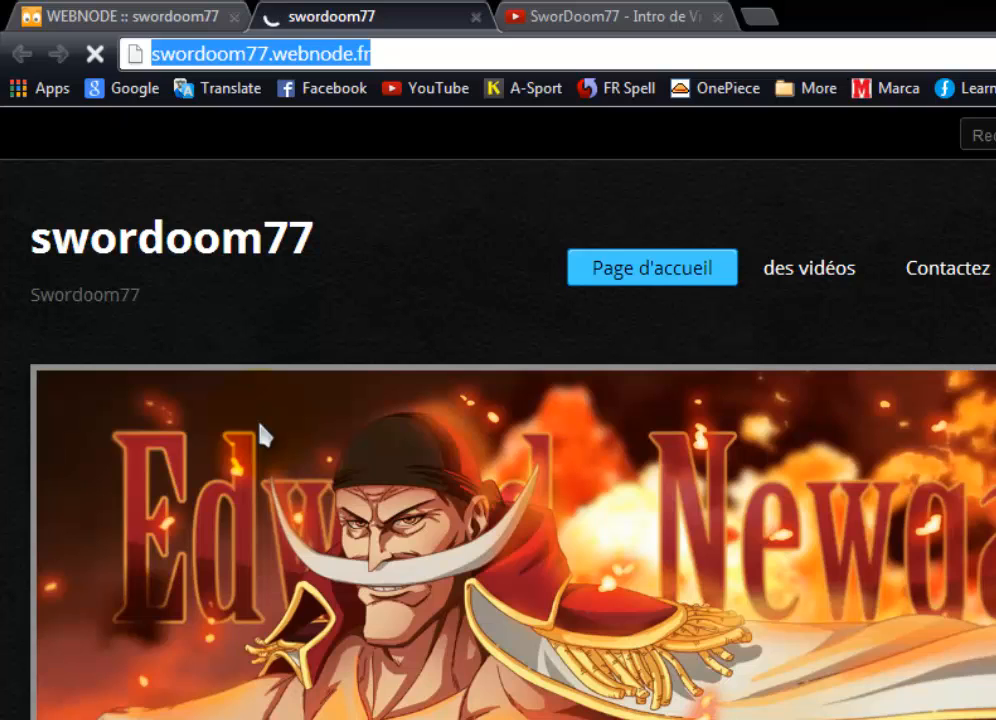
scroll(260, 427, "down", 4)
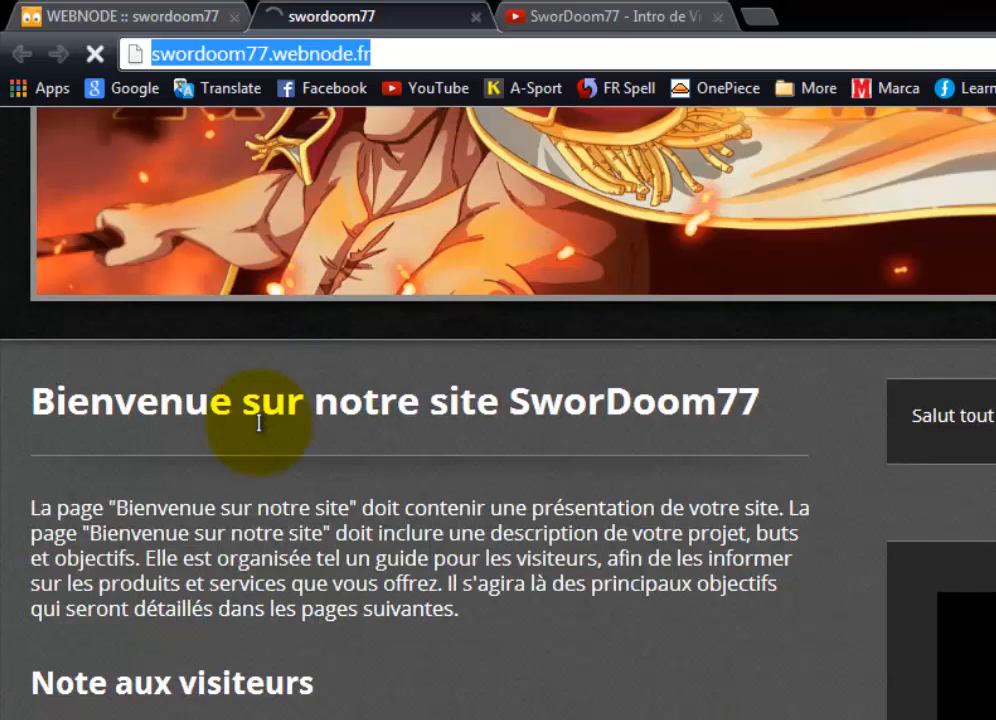
scroll(260, 410, "down", 1)
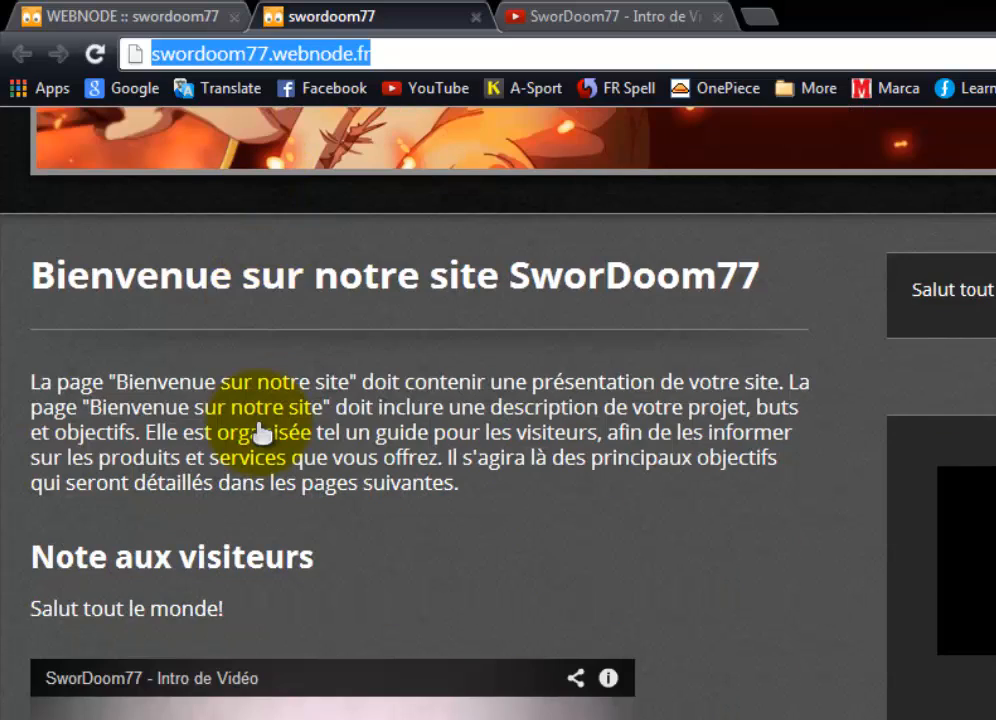
scroll(262, 433, "down", 5)
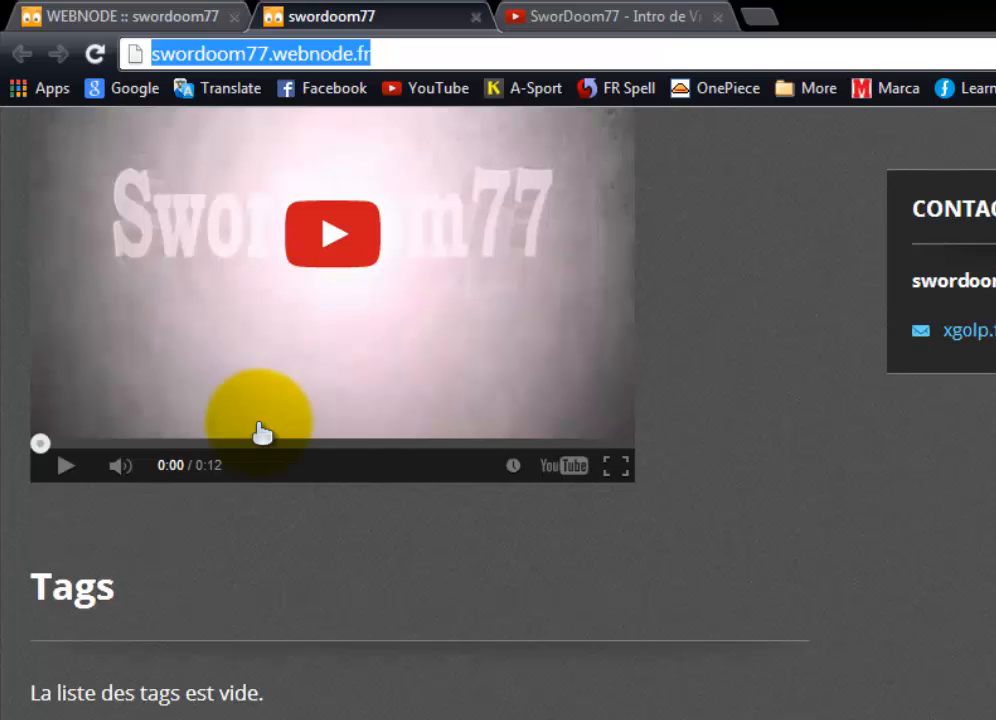
scroll(262, 432, "up", 5)
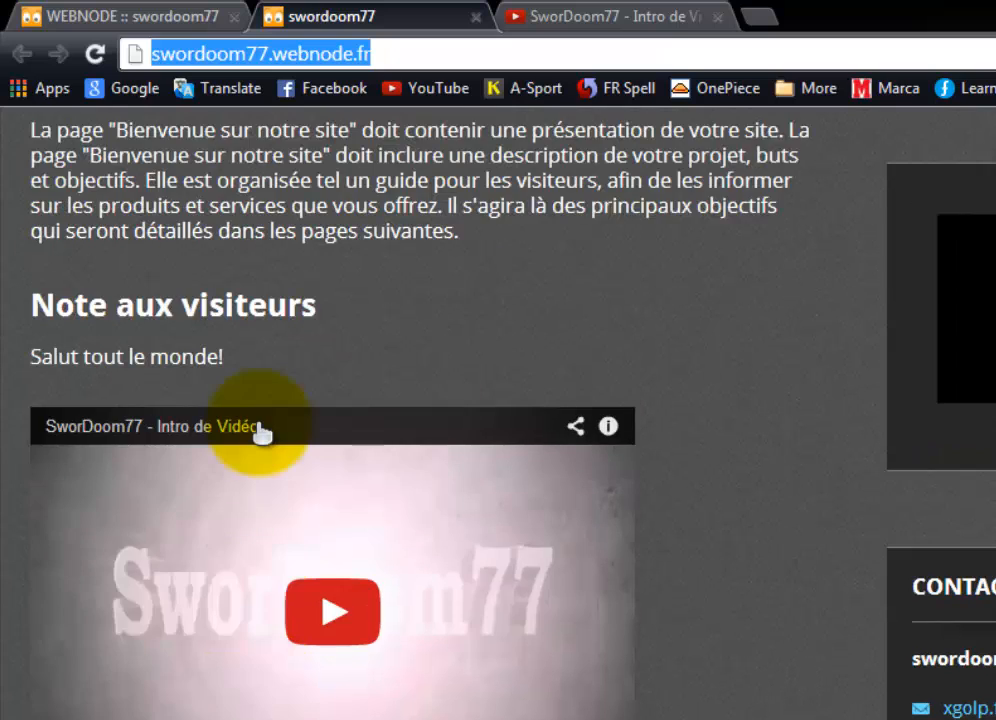
scroll(463, 430, "down", 3)
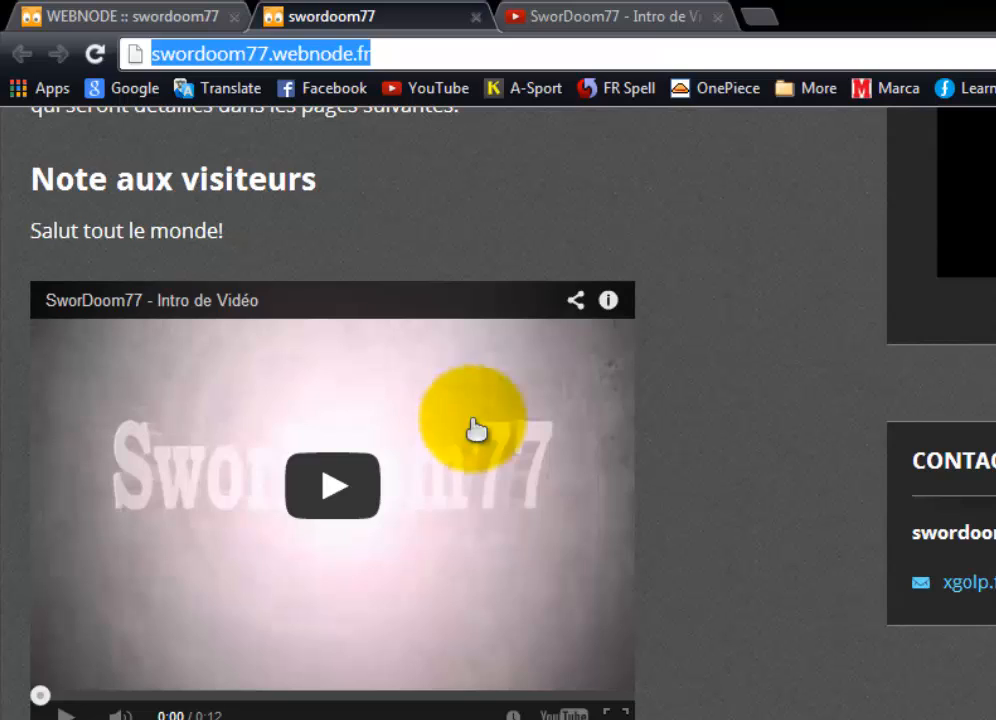